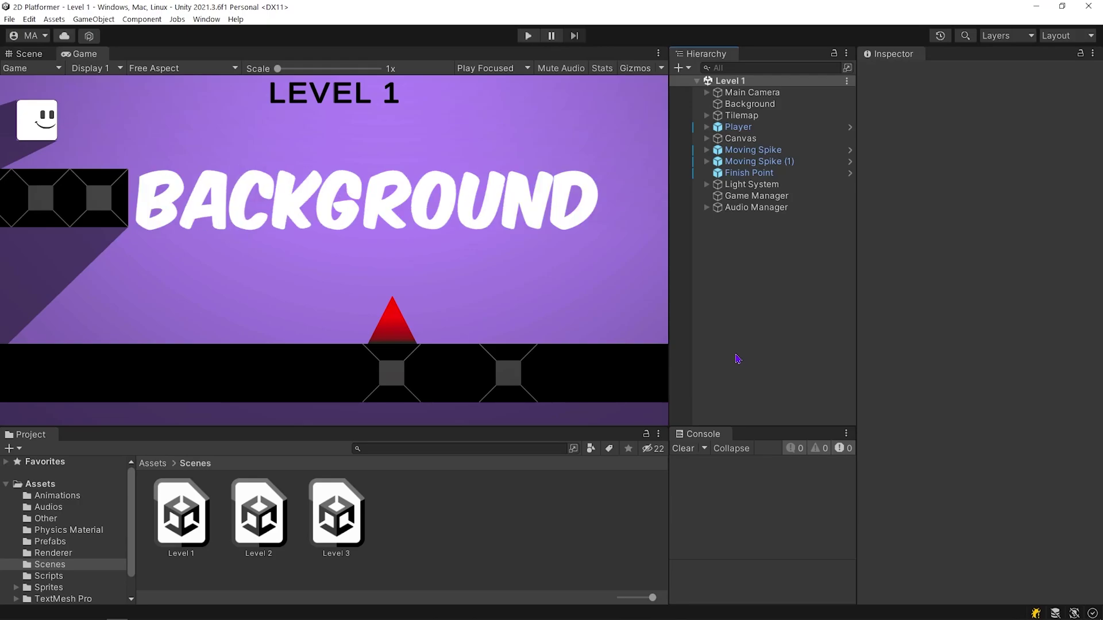
# Step: Play the game through Levels 1, 2 and 3 to test the music
pyautogui.click(528, 36)
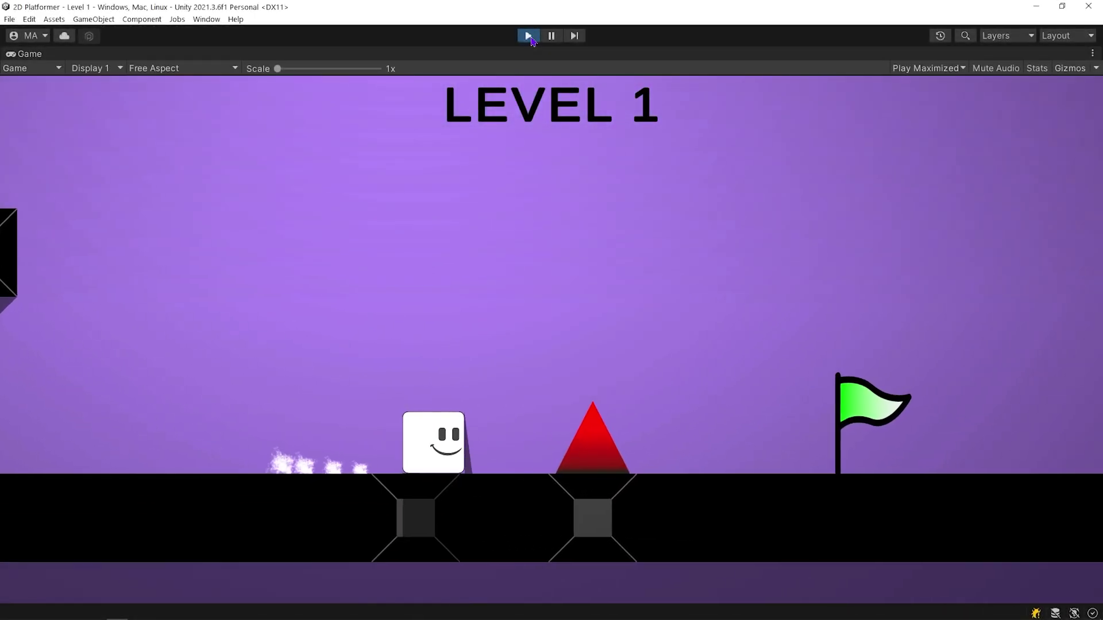
pyautogui.press('space')
pyautogui.press('Right')
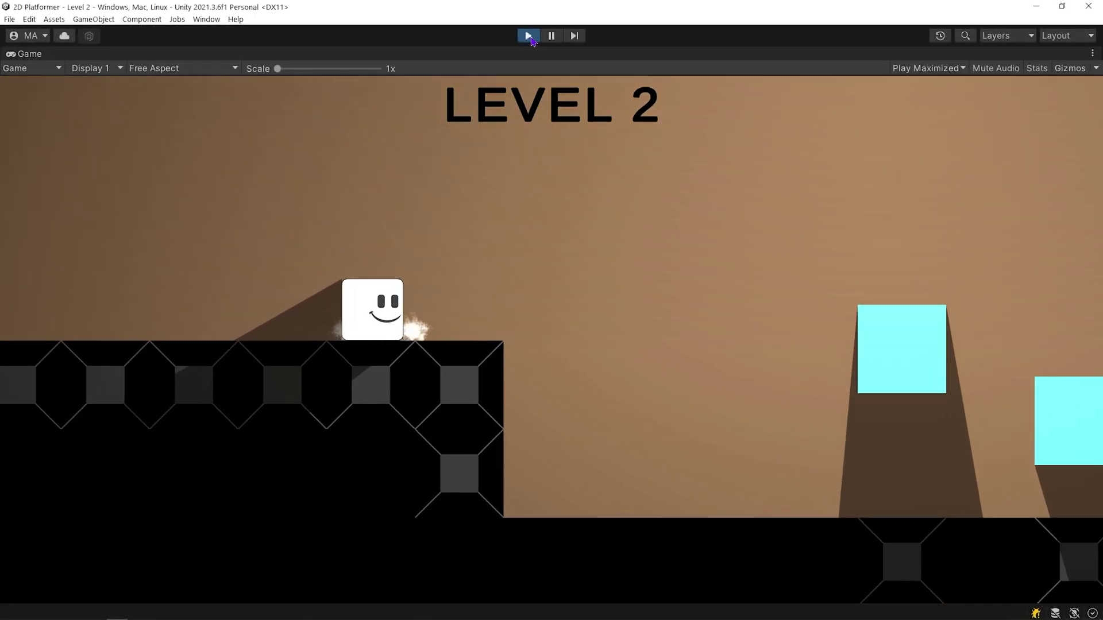
pyautogui.press('space')
pyautogui.press('Right')
pyautogui.press('Right')
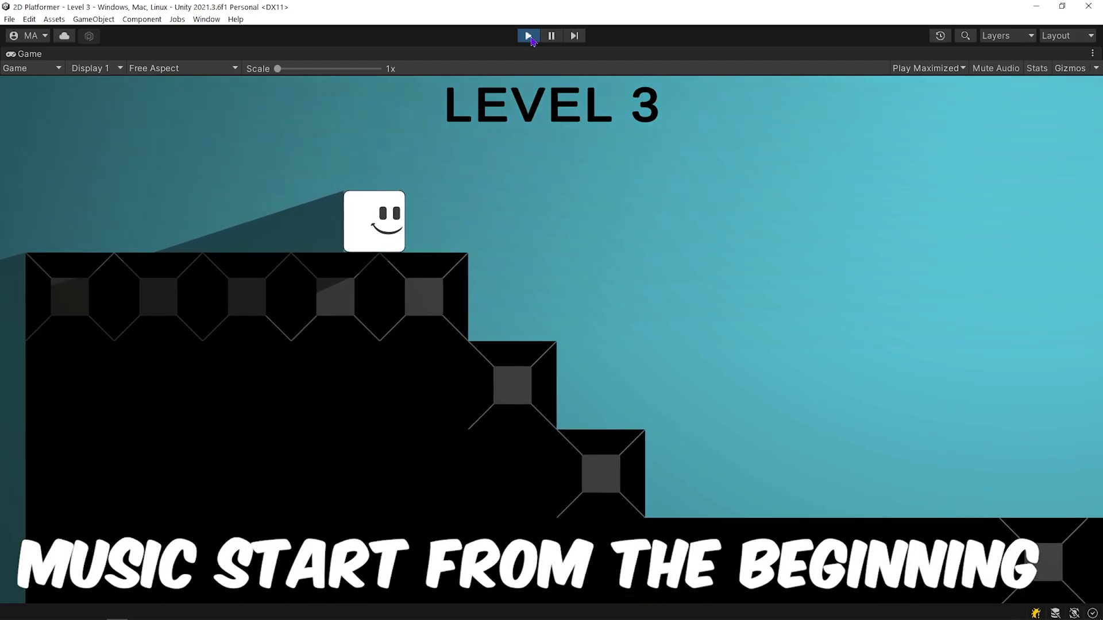
pyautogui.press('Right')
pyautogui.press('Right')
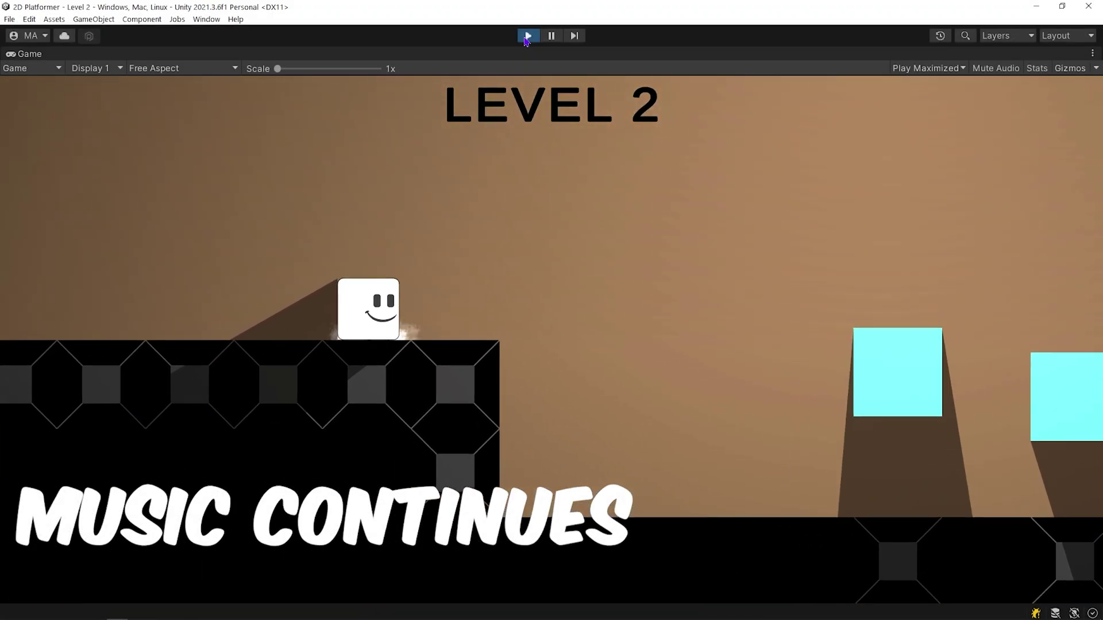
pyautogui.press('Right')
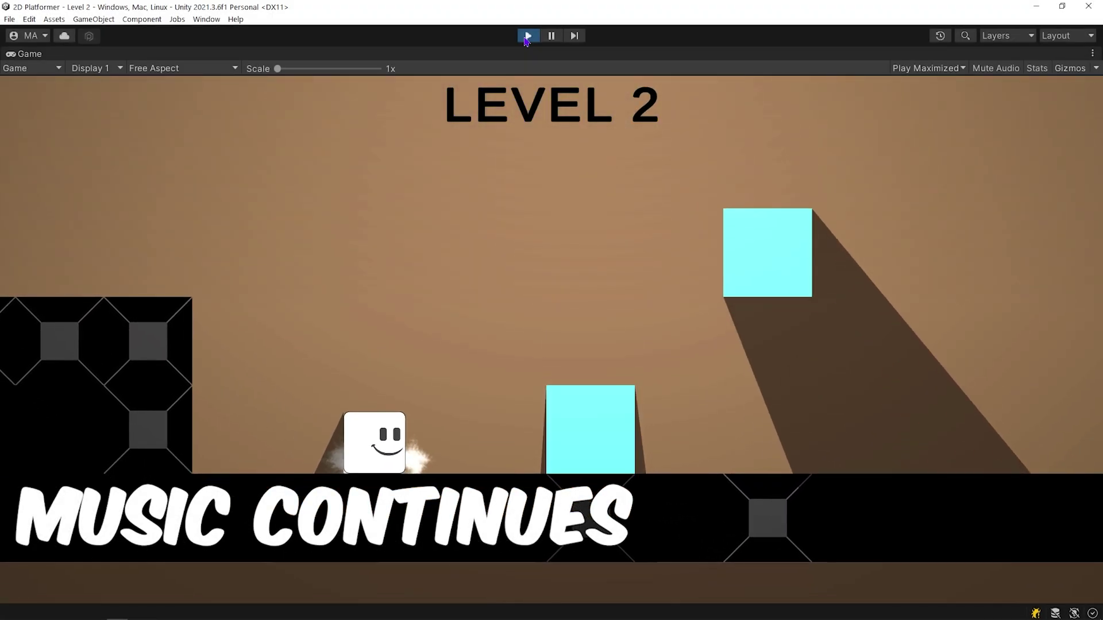
pyautogui.press('Right')
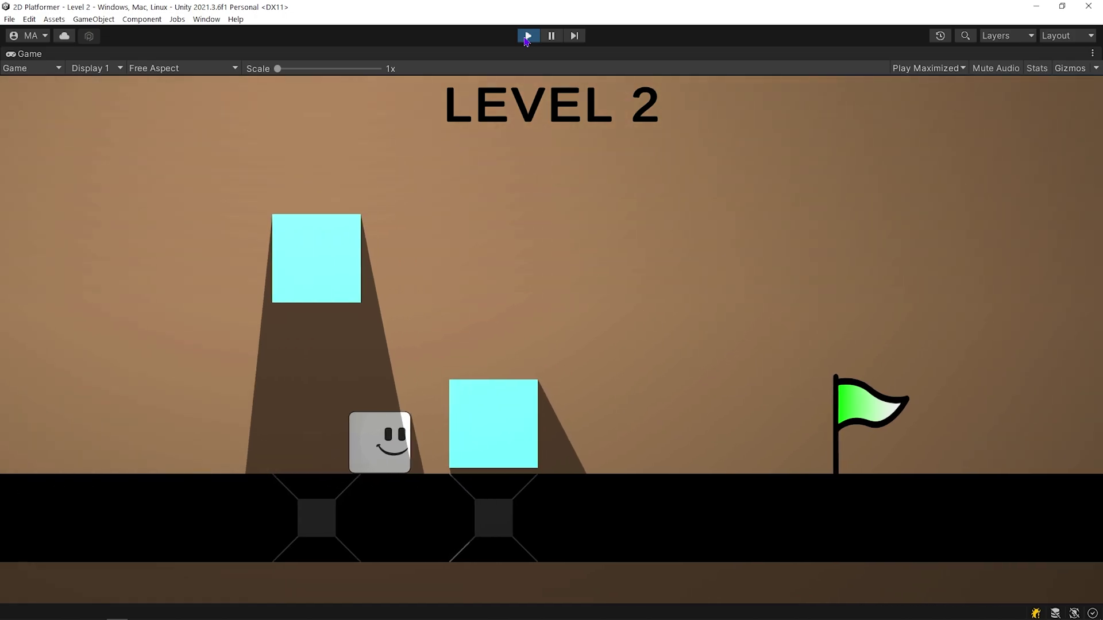
pyautogui.press('Right')
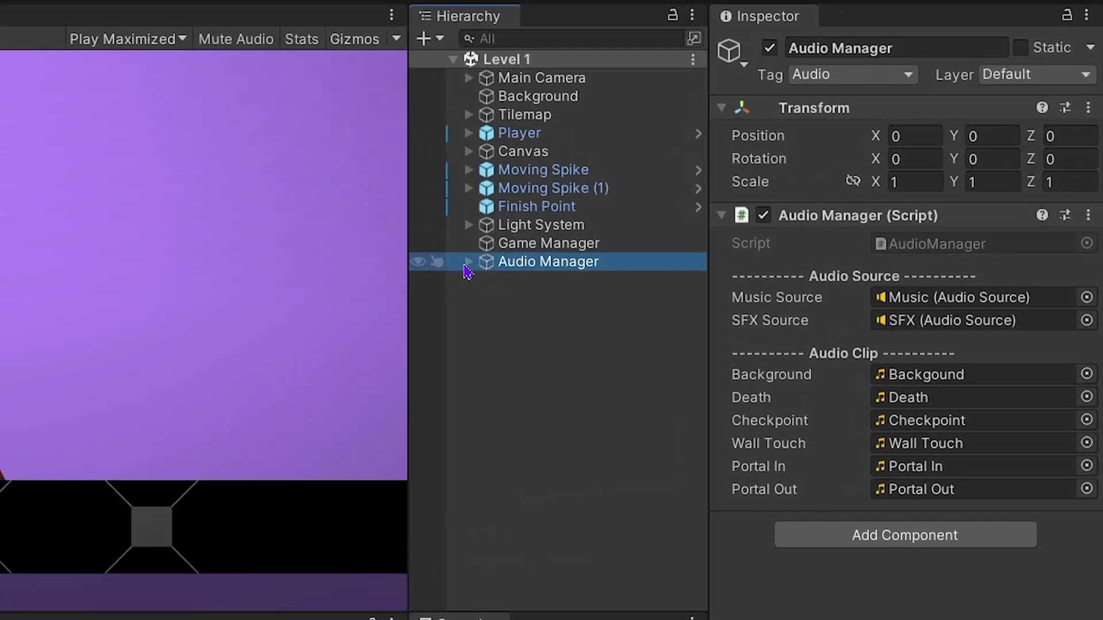
# Step: Inspect Audio Manager's Music and SFX sources, open AudioManager.cs, then open Level 3
pyautogui.press('Right')
pyautogui.click(560, 280)
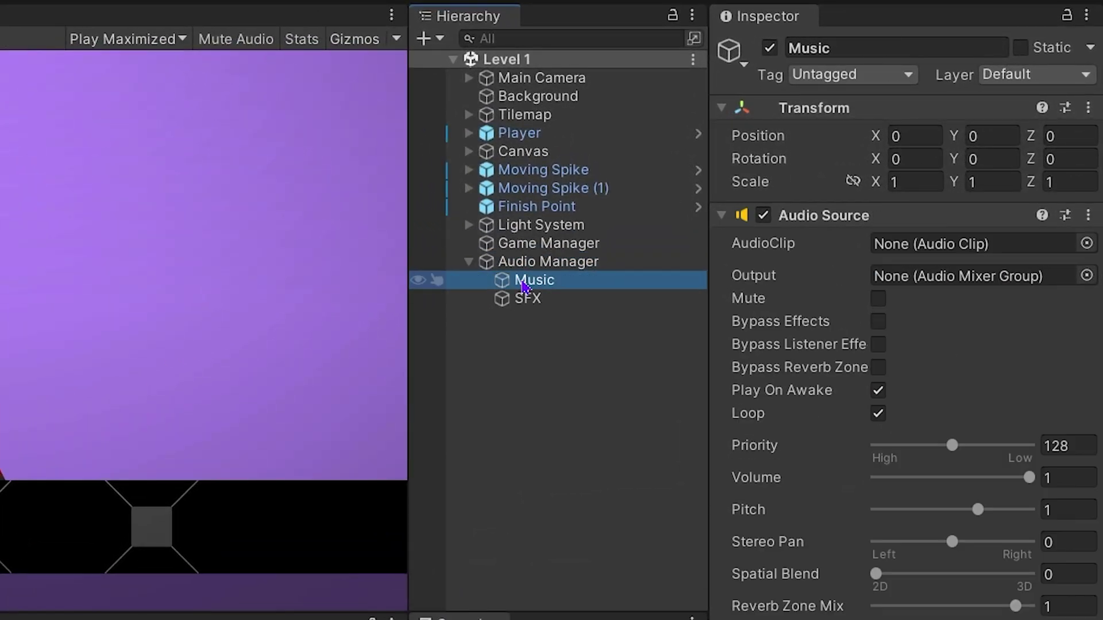
pyautogui.click(579, 306)
pyautogui.click(594, 262)
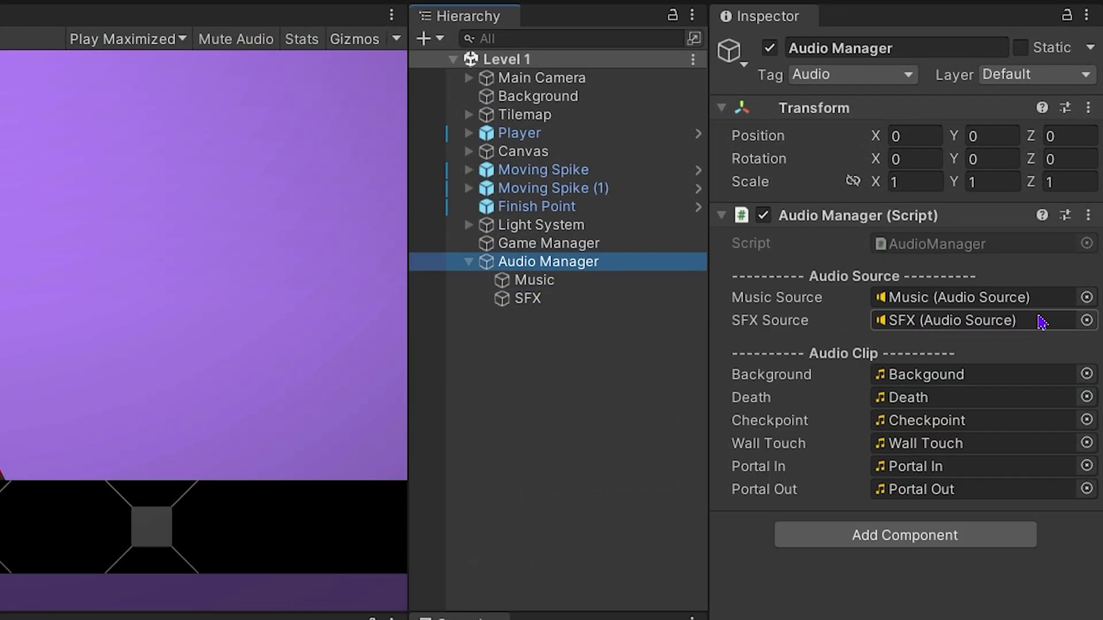
pyautogui.click(1051, 299)
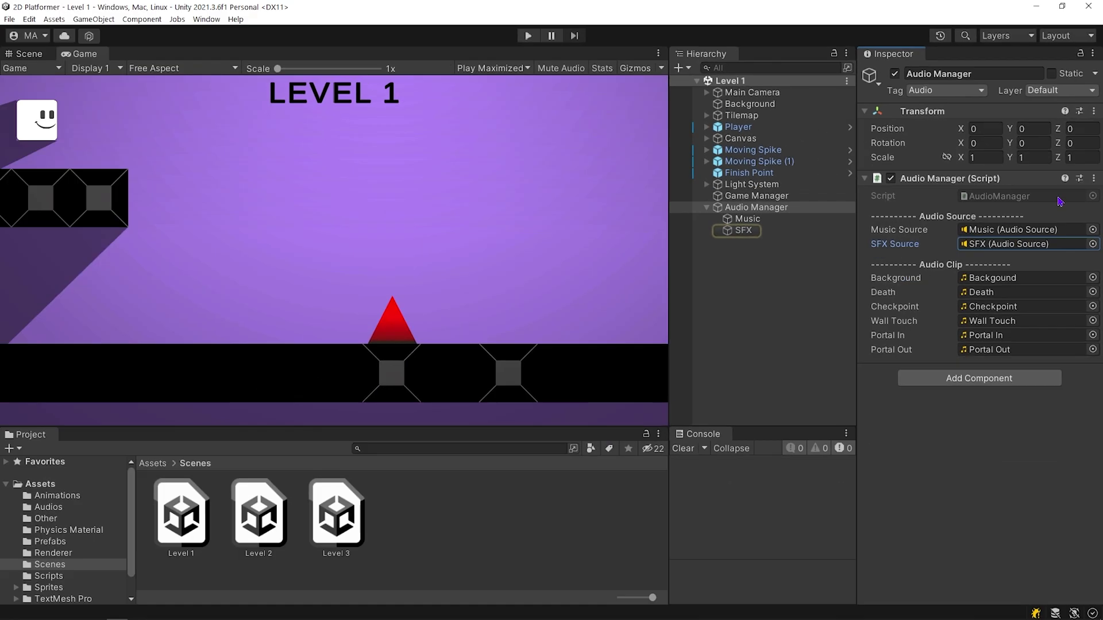
pyautogui.doubleClick(938, 244)
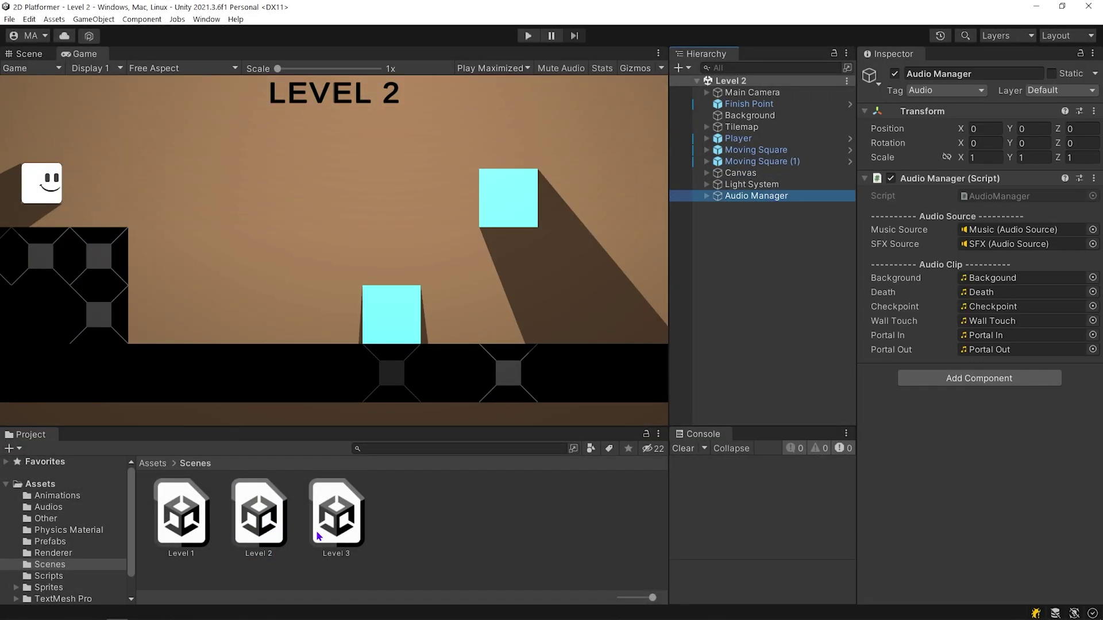
pyautogui.doubleClick(318, 536)
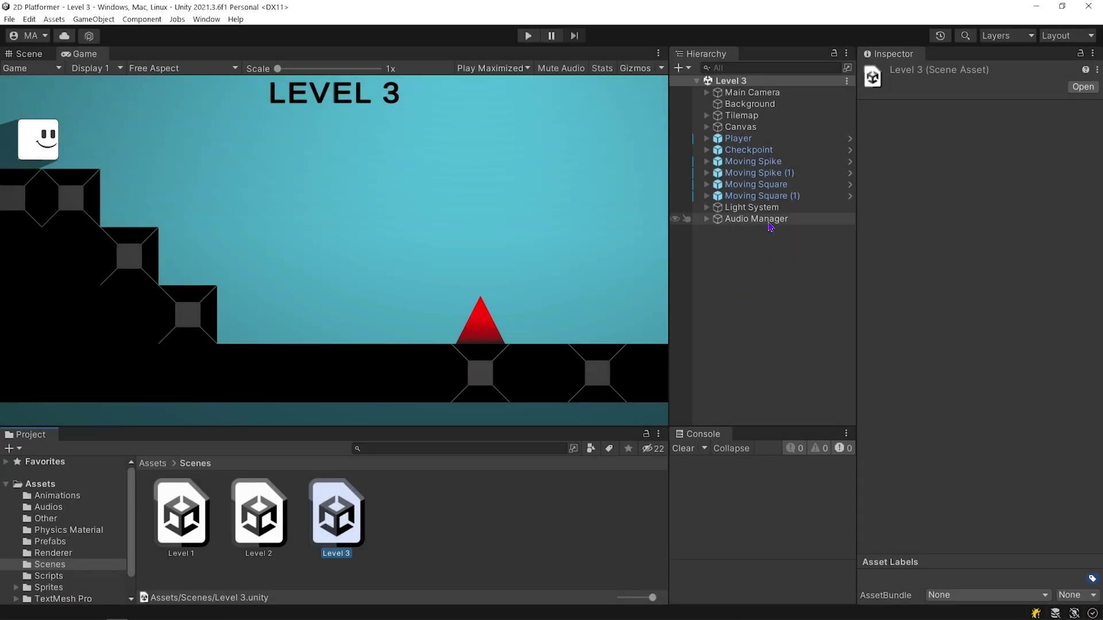
# Step: Delete Level 3's Audio Manager, saving the scene when switching to Level 2
pyautogui.click(770, 221)
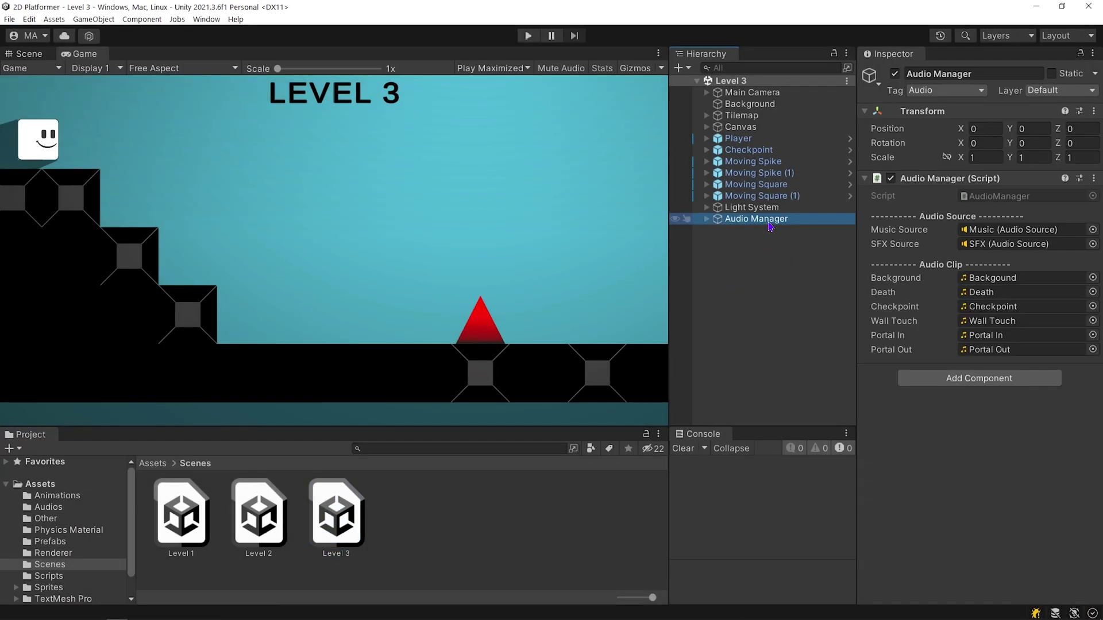
pyautogui.press('Delete')
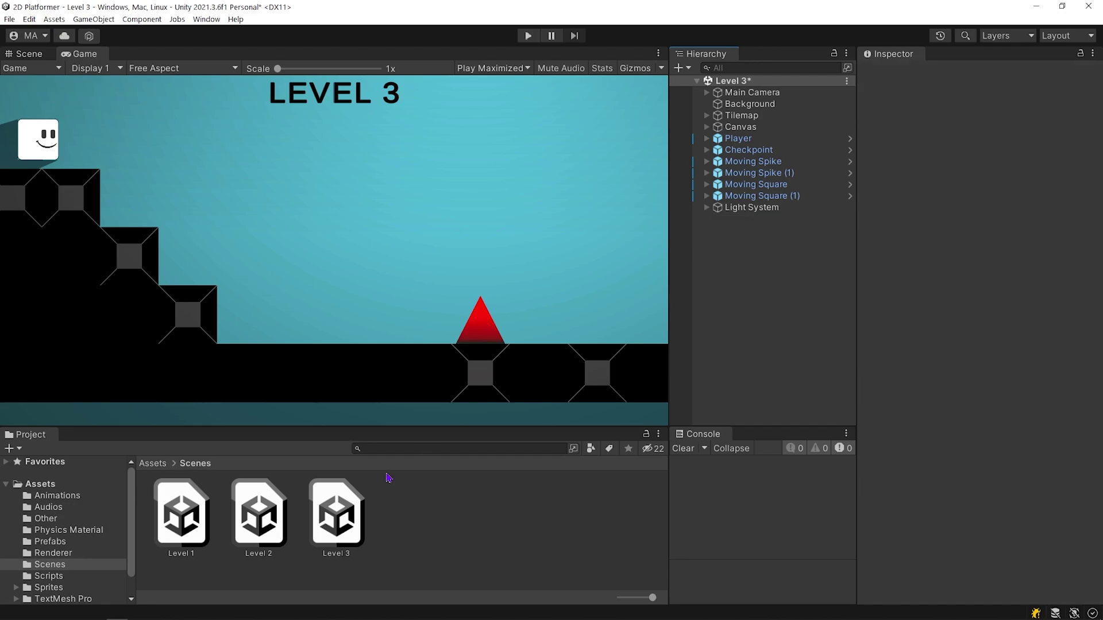
pyautogui.doubleClick(255, 528)
pyautogui.click(542, 343)
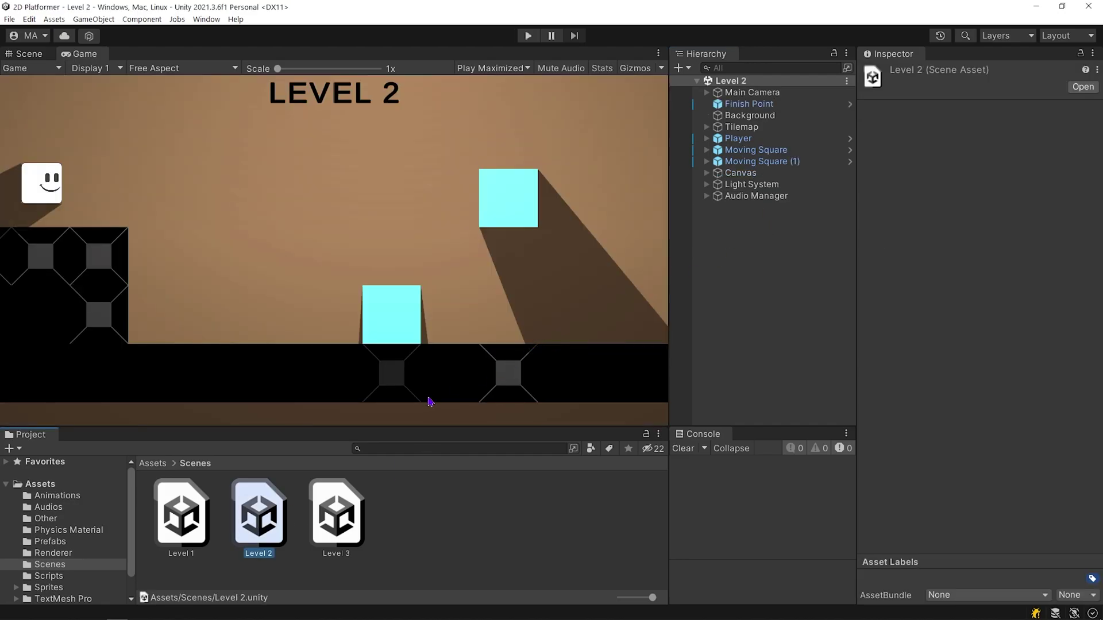
# Step: Delete Level 2's Audio Manager, then open Level 1 and start a test play
pyautogui.click(756, 196)
pyautogui.press('Delete')
pyautogui.doubleClick(191, 528)
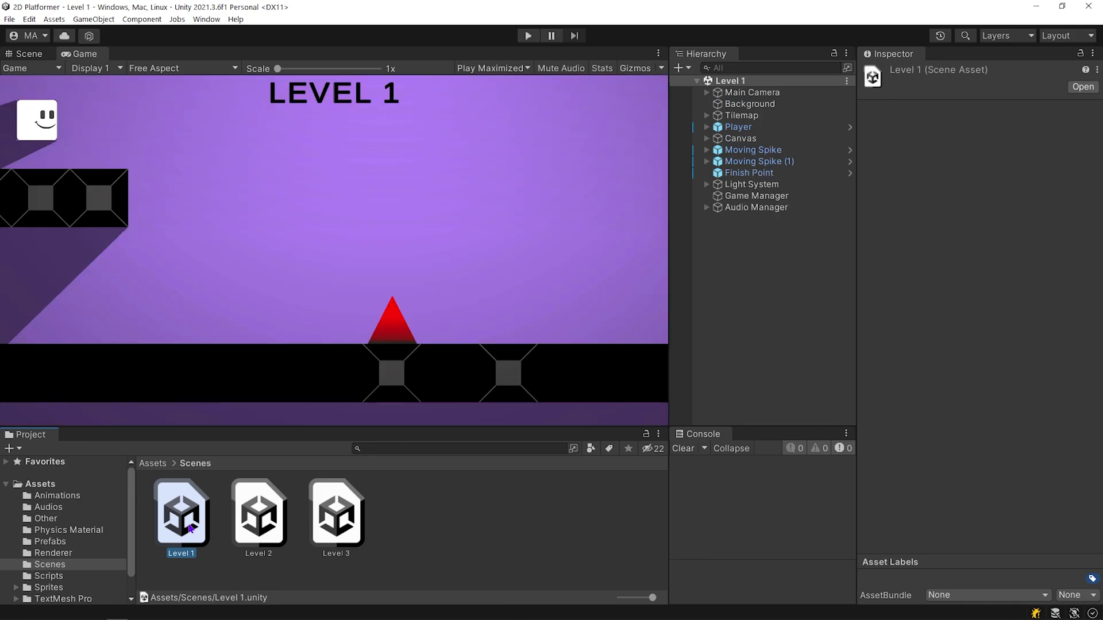
pyautogui.click(534, 82)
pyautogui.click(529, 37)
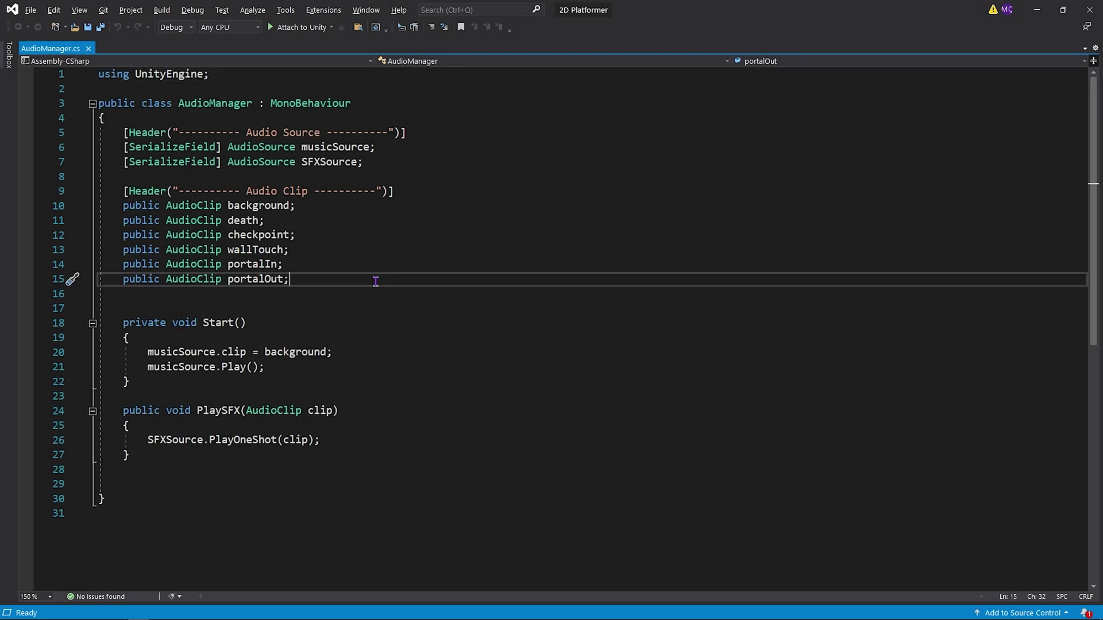
# Step: Add an Awake method calling DontDestroyOnLoad(gameObject) to AudioManager.cs and save it
pyautogui.press('Return')
pyautogui.press('Return')
pyautogui.write('private void Awake()')
pyautogui.press('Return')
pyautogui.write('{     dont')
pyautogui.press('Tab')
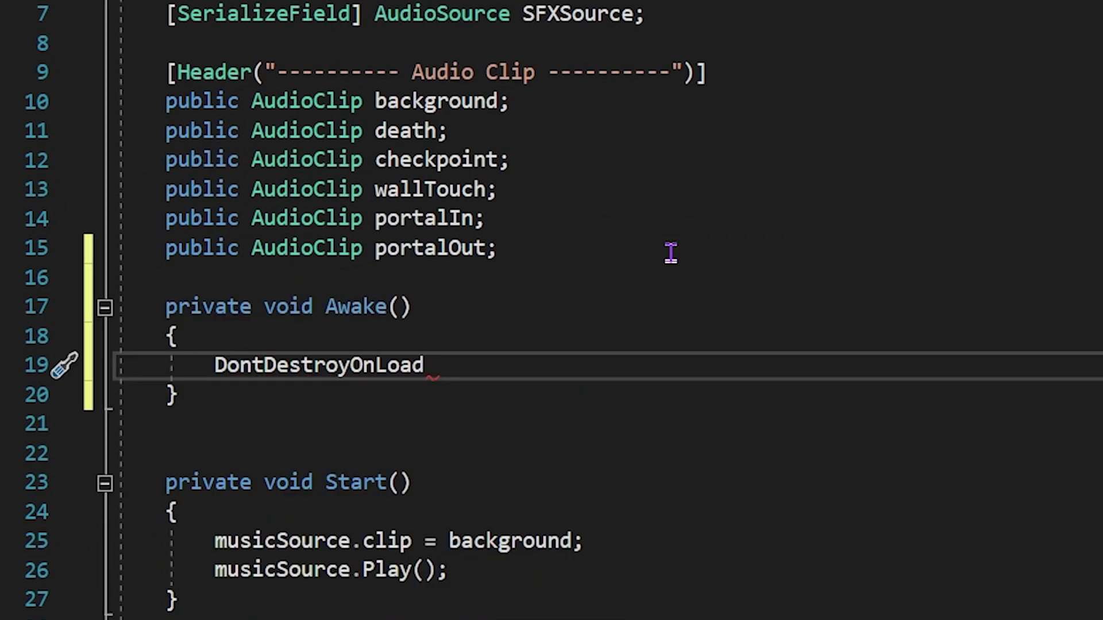
pyautogui.write('(gameObject);')
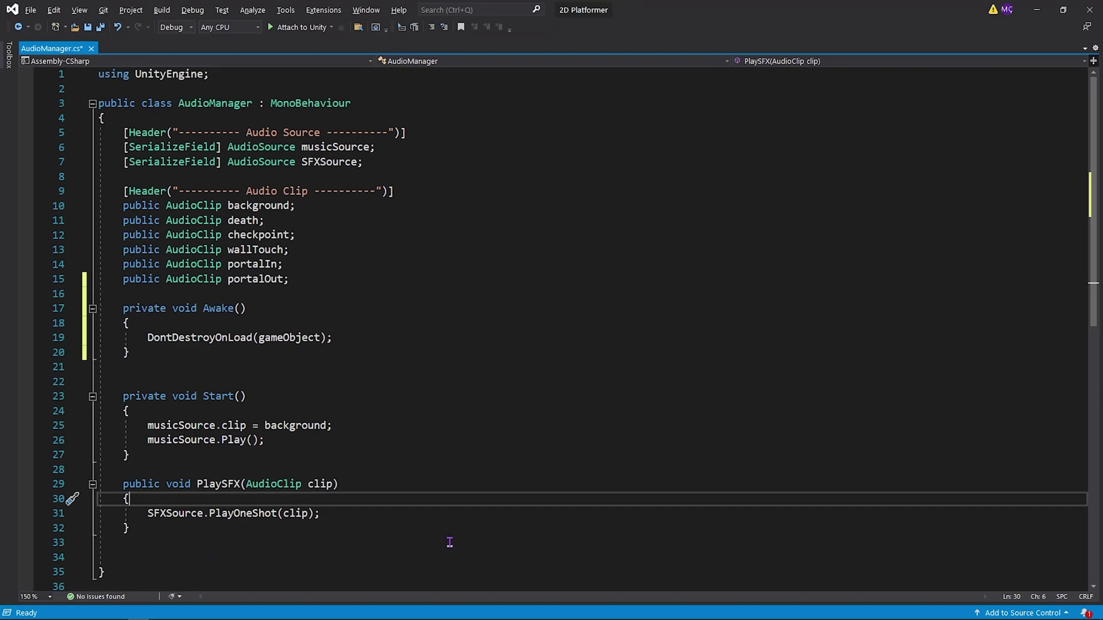
pyautogui.hotkey('ctrl', 's')
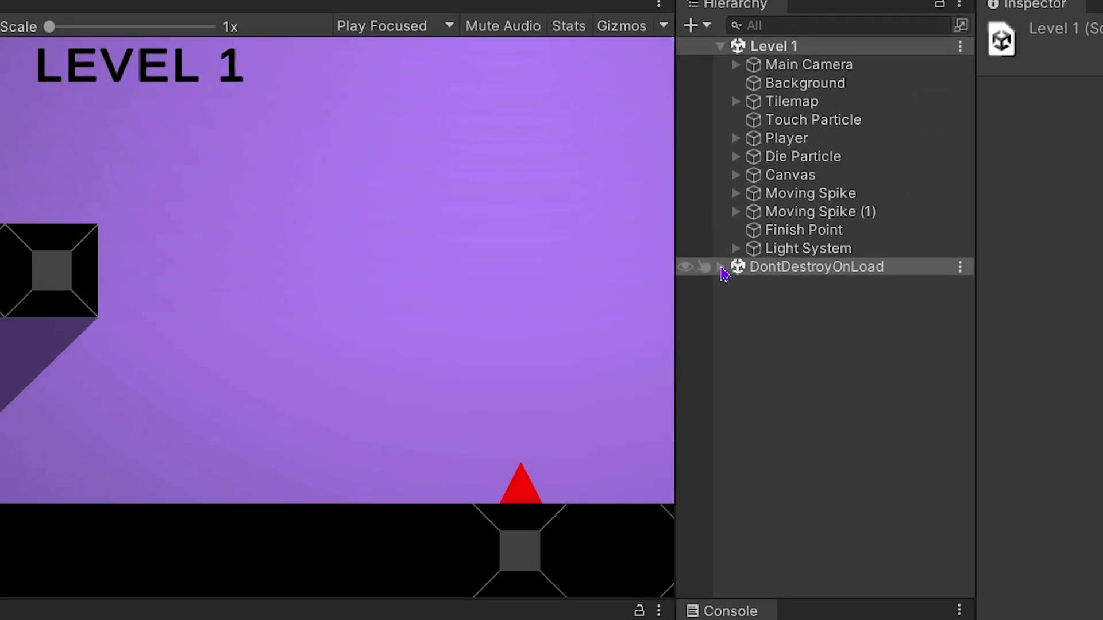
pyautogui.click(697, 219)
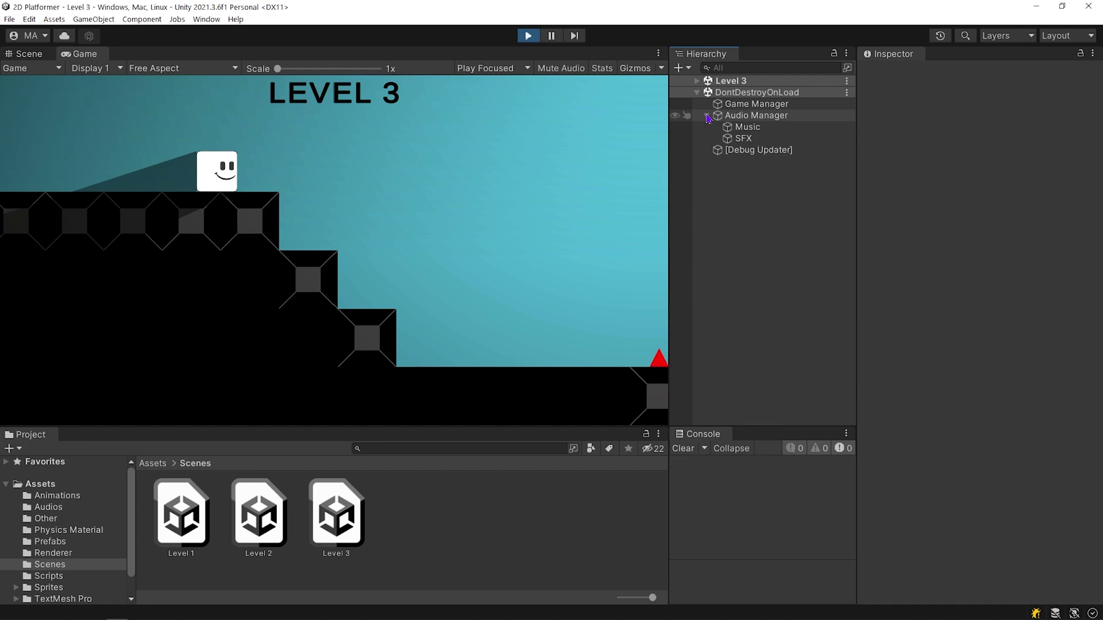
pyautogui.click(707, 115)
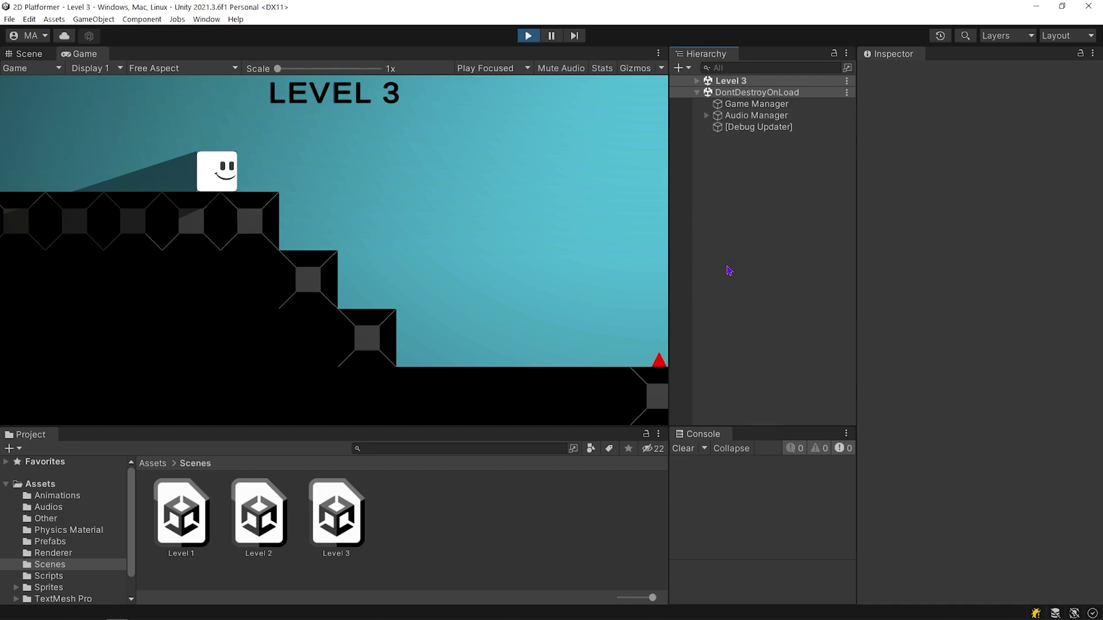
pyautogui.click(696, 81)
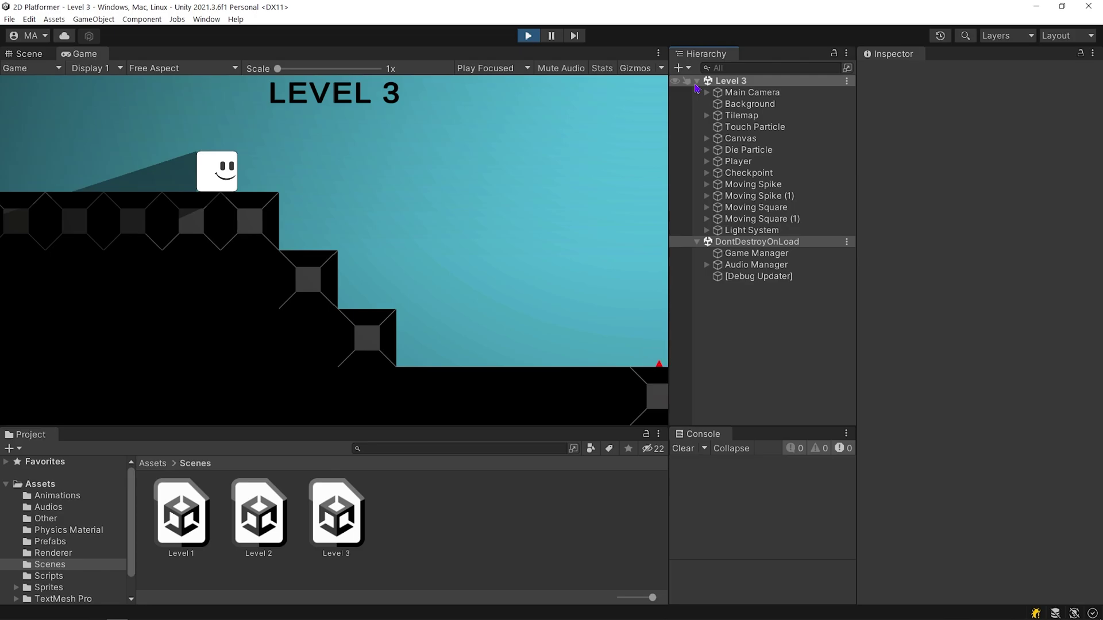
pyautogui.hotkey('ctrl', 'p')
# Step: Copy Level 1's Audio Manager into Level 2, then return to Level 1
pyautogui.click(782, 210)
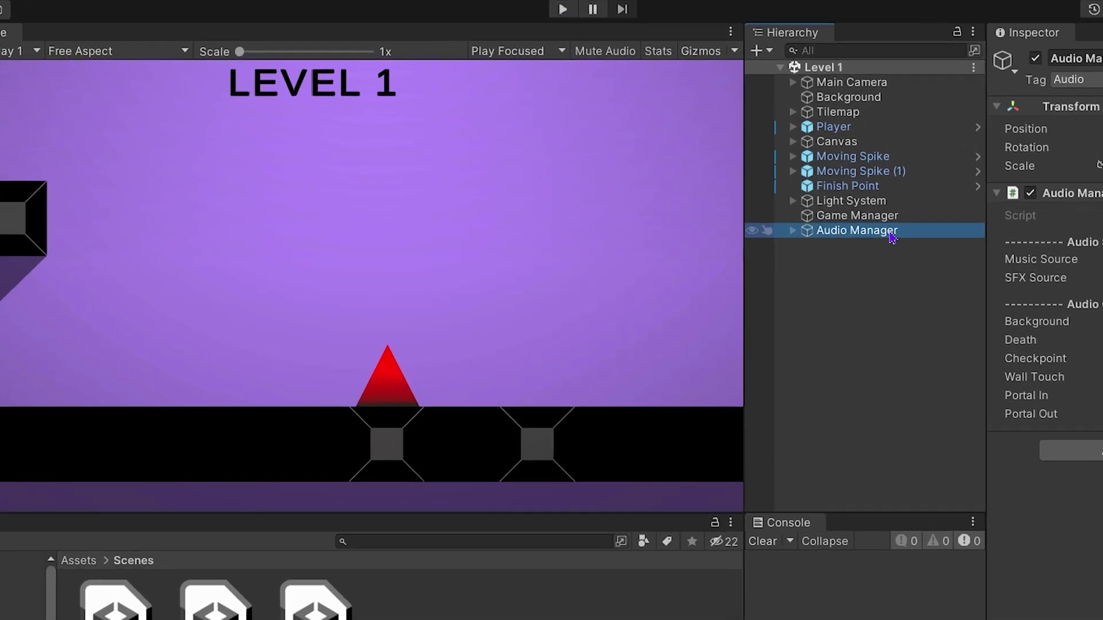
pyautogui.hotkey('ctrl', 'c')
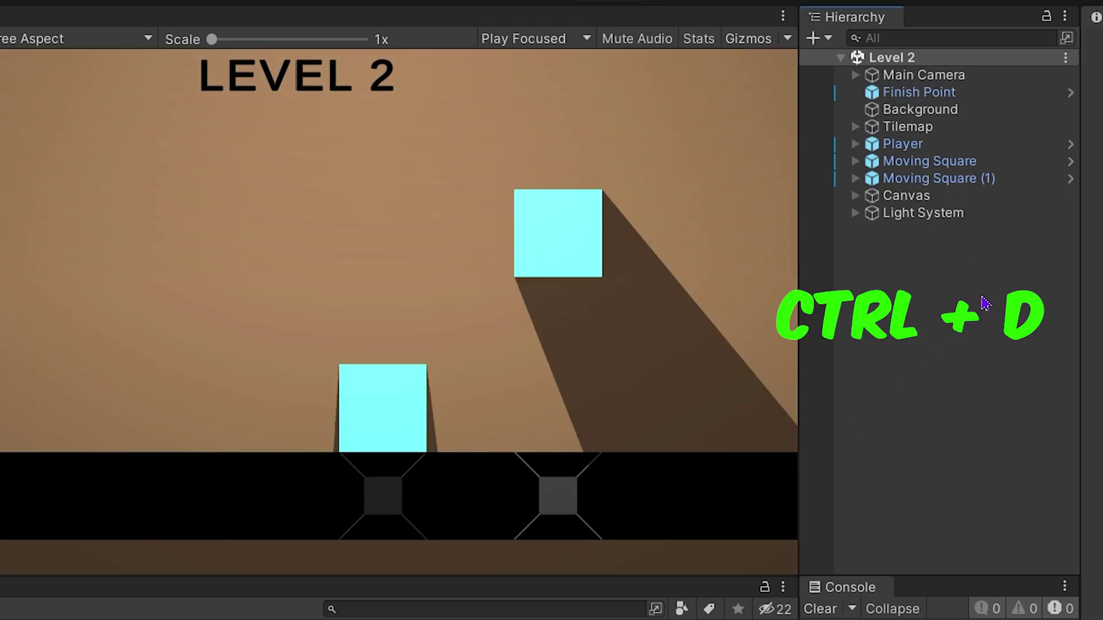
pyautogui.hotkey('ctrl', 'v')
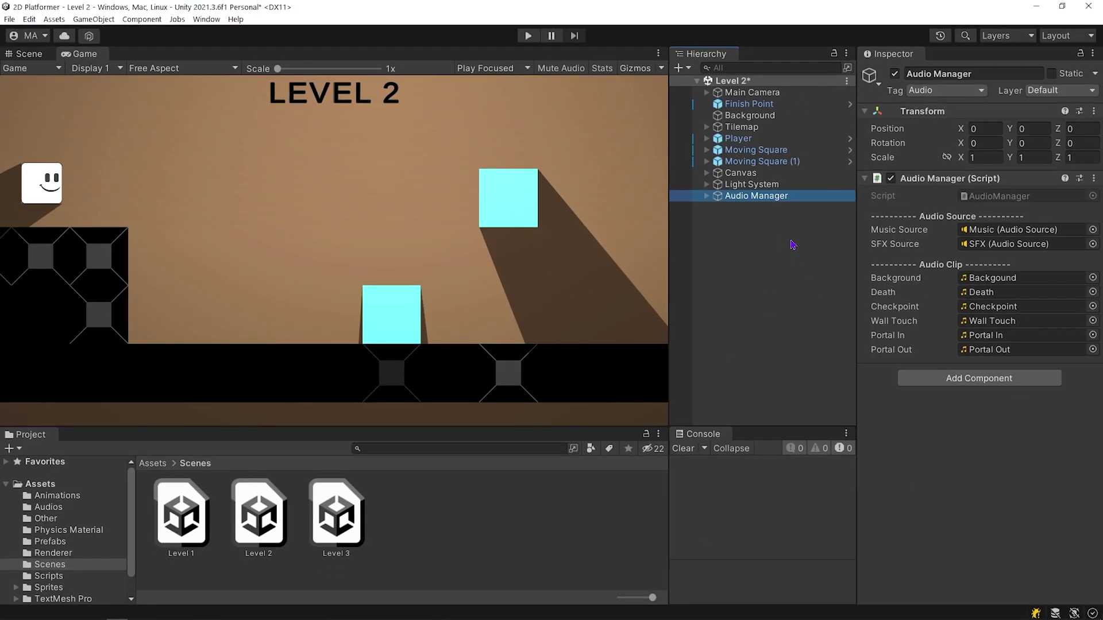
pyautogui.click(792, 246)
pyautogui.doubleClick(197, 536)
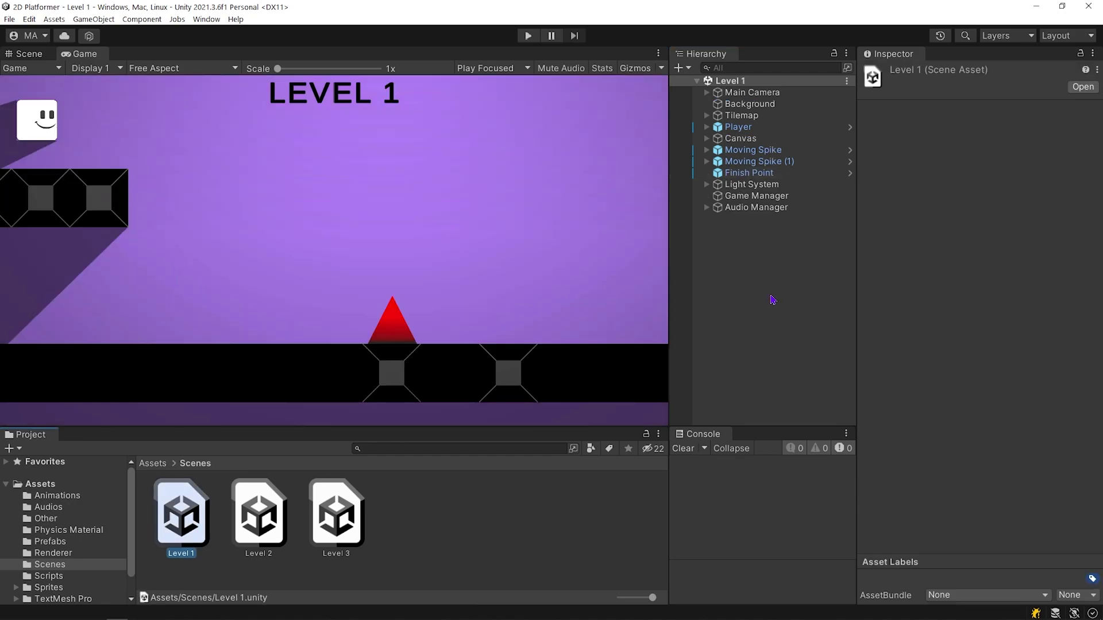
# Step: Play into Level 2 and inspect each of the two duplicate Audio Managers
pyautogui.click(528, 35)
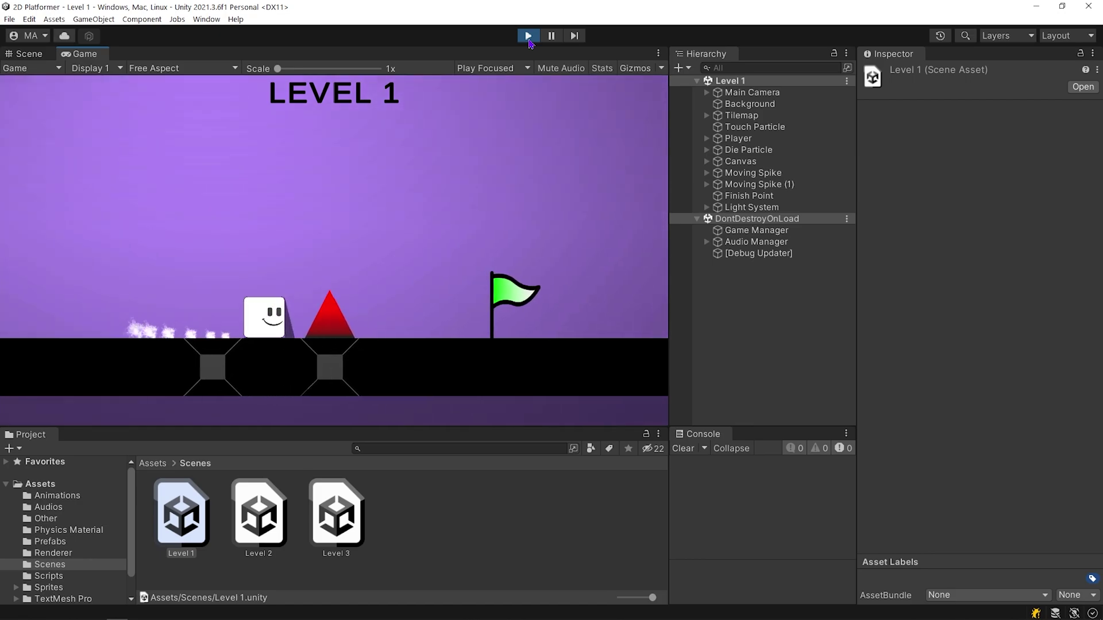
pyautogui.press('space')
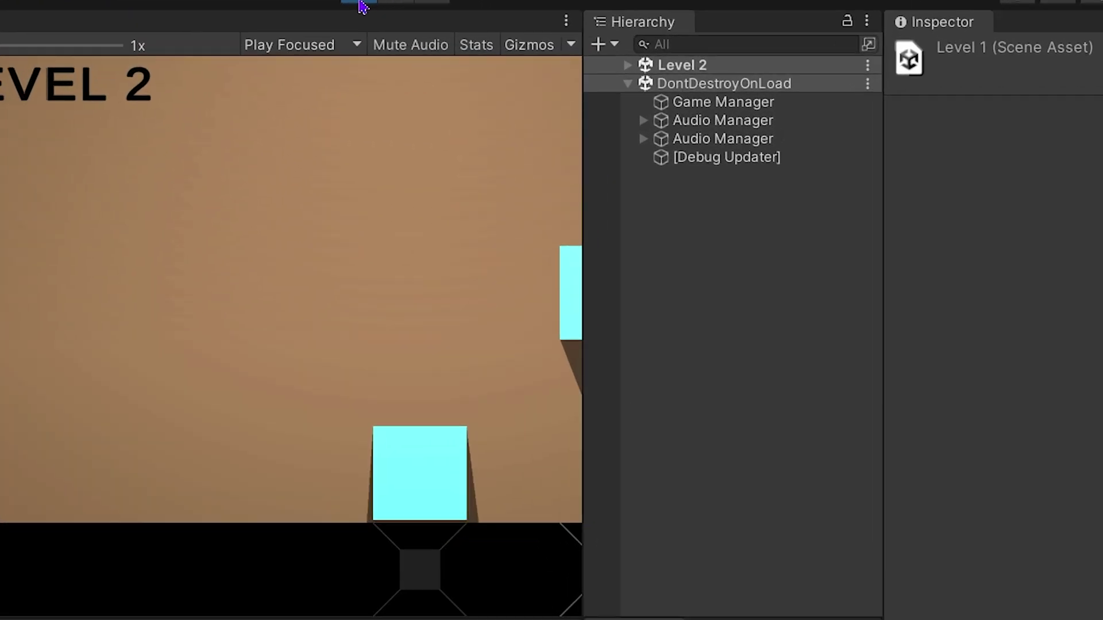
pyautogui.press('space')
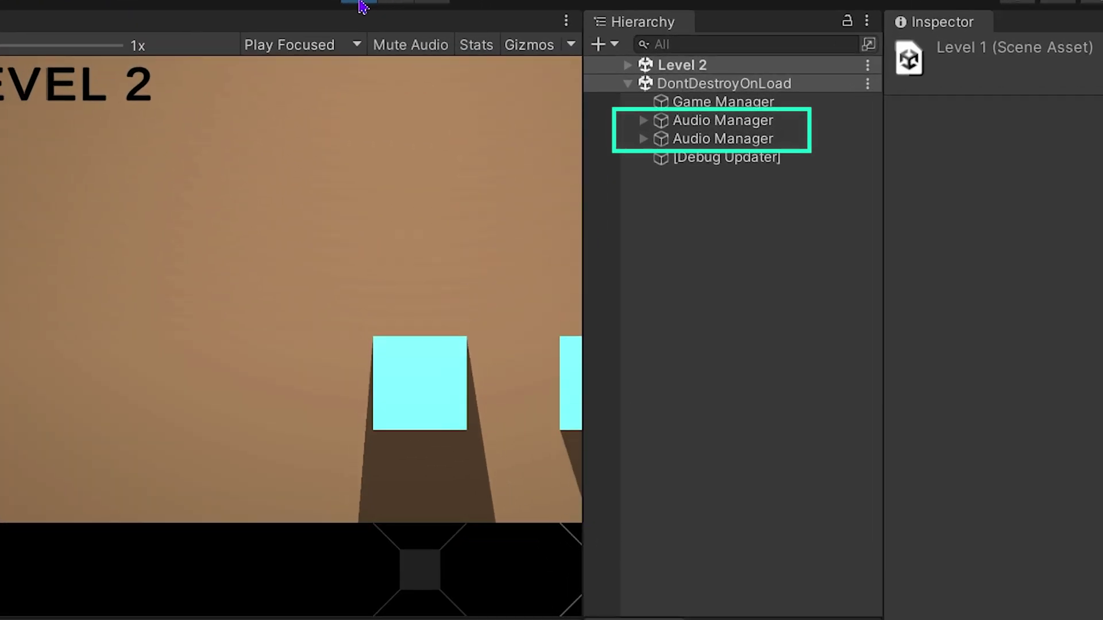
pyautogui.click(733, 121)
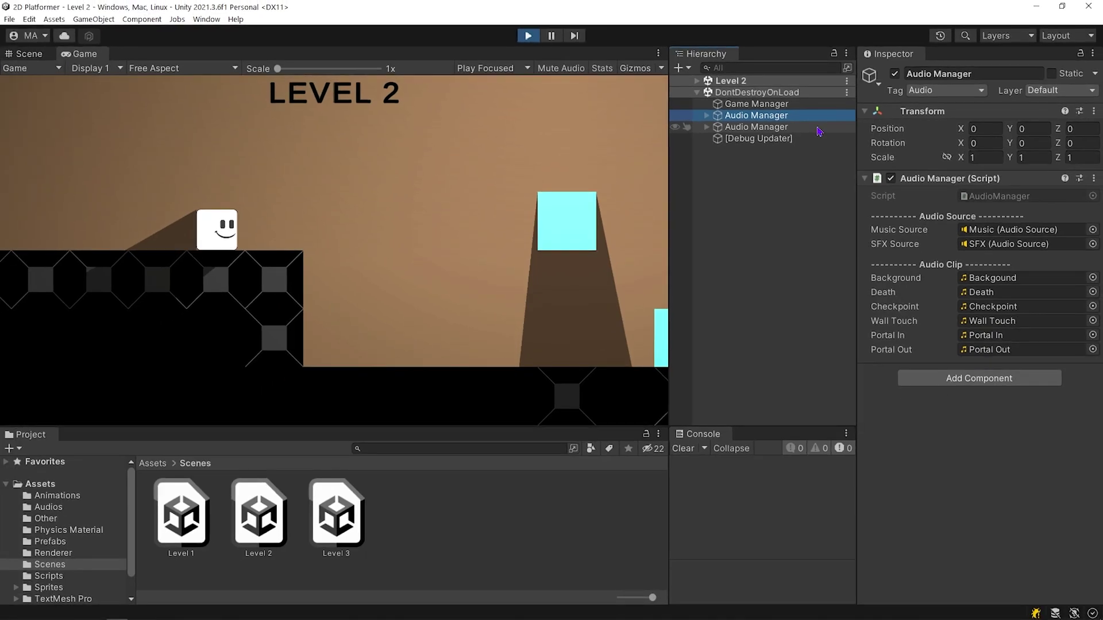
pyautogui.click(810, 127)
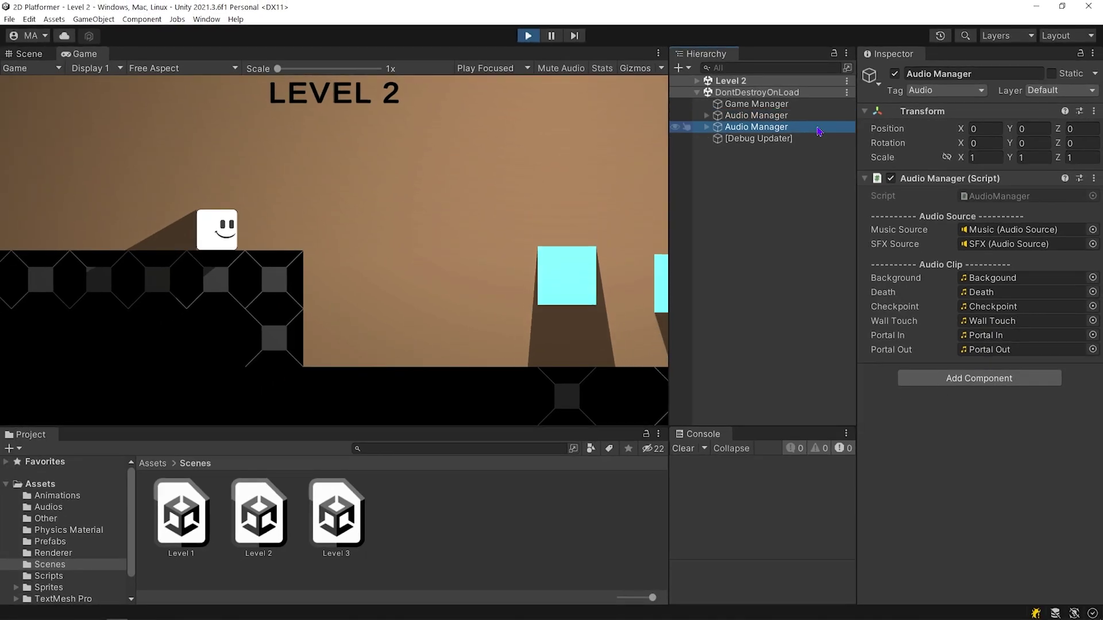
# Step: Add a static instance field and an if (instance == null) check inside Awake
pyautogui.click(800, 180)
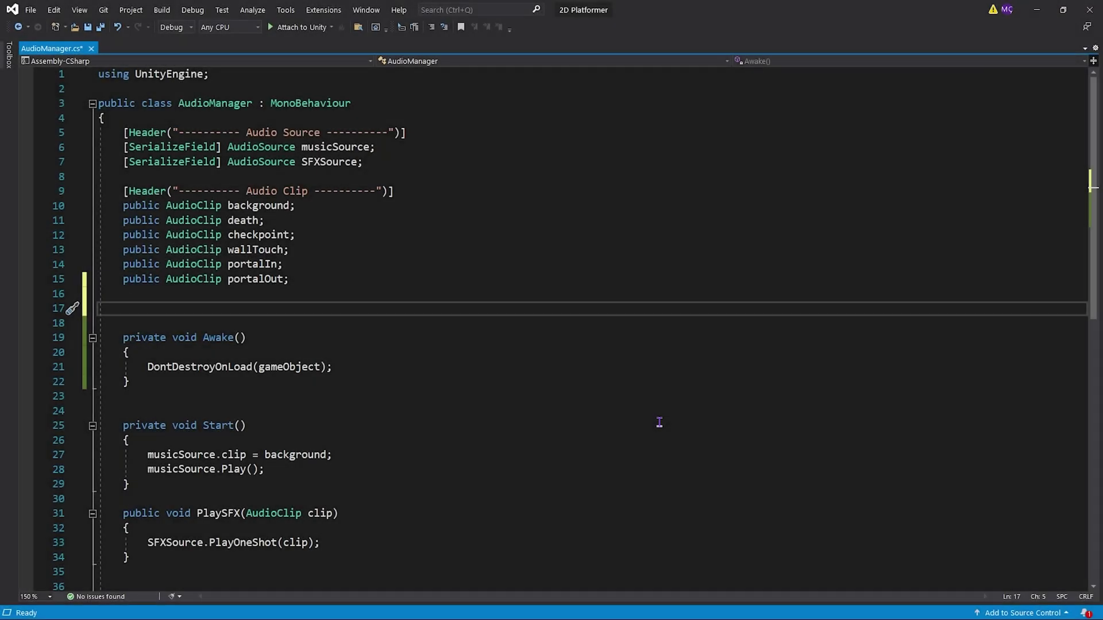
pyautogui.write('ublic static AudioManager')
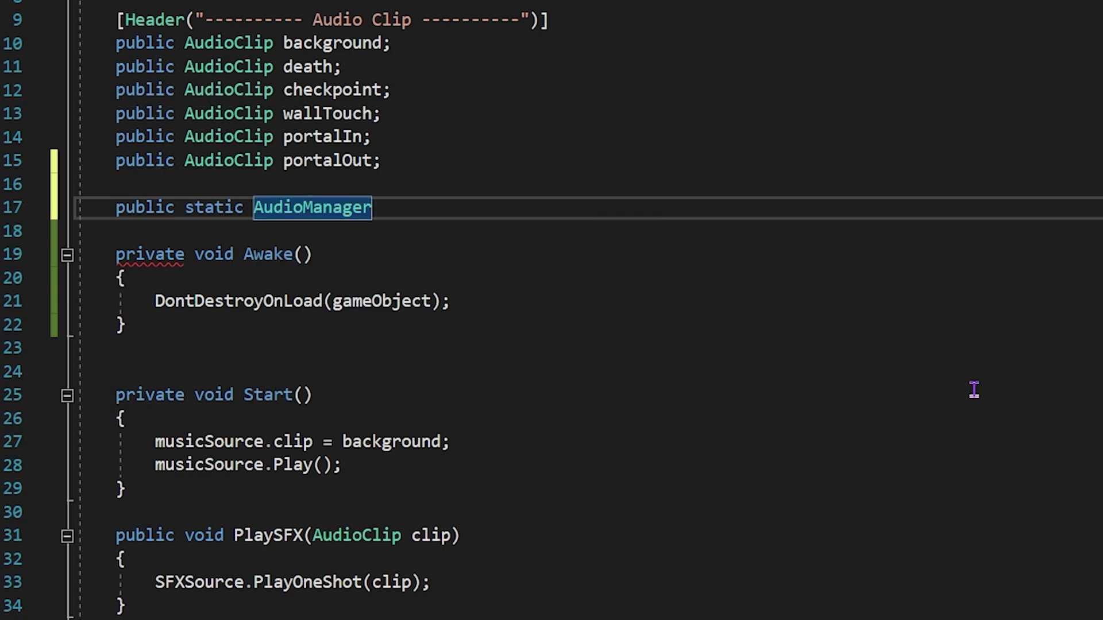
pyautogui.write(' instance;')
pyautogui.press('Down')
pyautogui.press('Down')
pyautogui.press('Down')
pyautogui.press('Return')
pyautogui.press('Return')
pyautogui.press('Up')
pyautogui.write('if(instance==nu')
pyautogui.press('Tab')
pyautogui.write(')')
pyautogui.press('Return')
pyautogui.write('{')
pyautogui.press('Return')
pyautogui.write('ins')
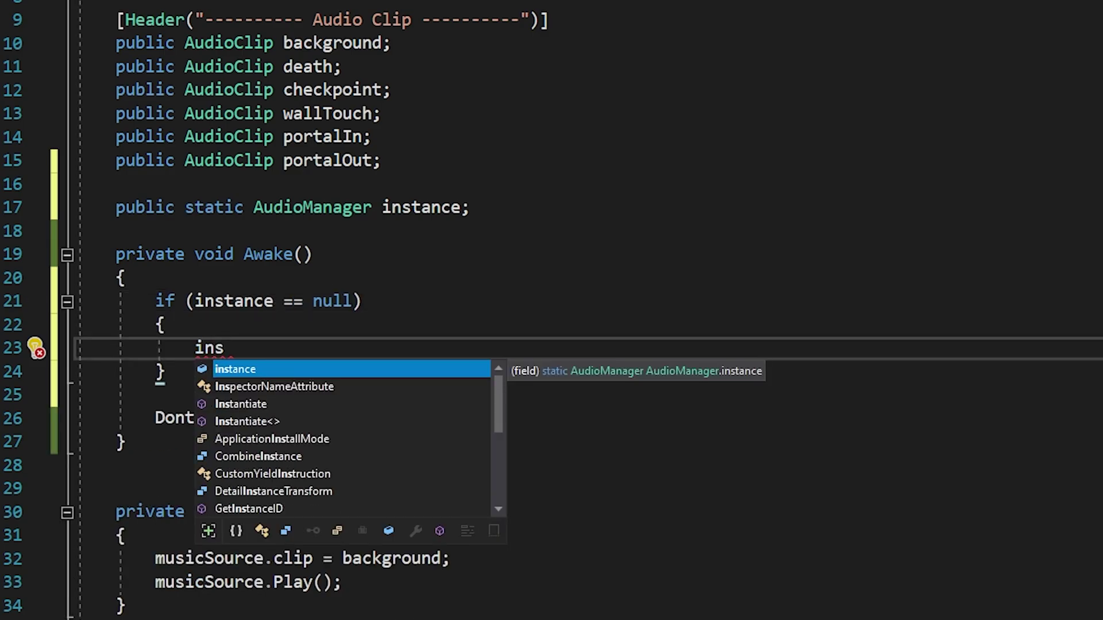
pyautogui.press('Tab')
pyautogui.write('= this;')
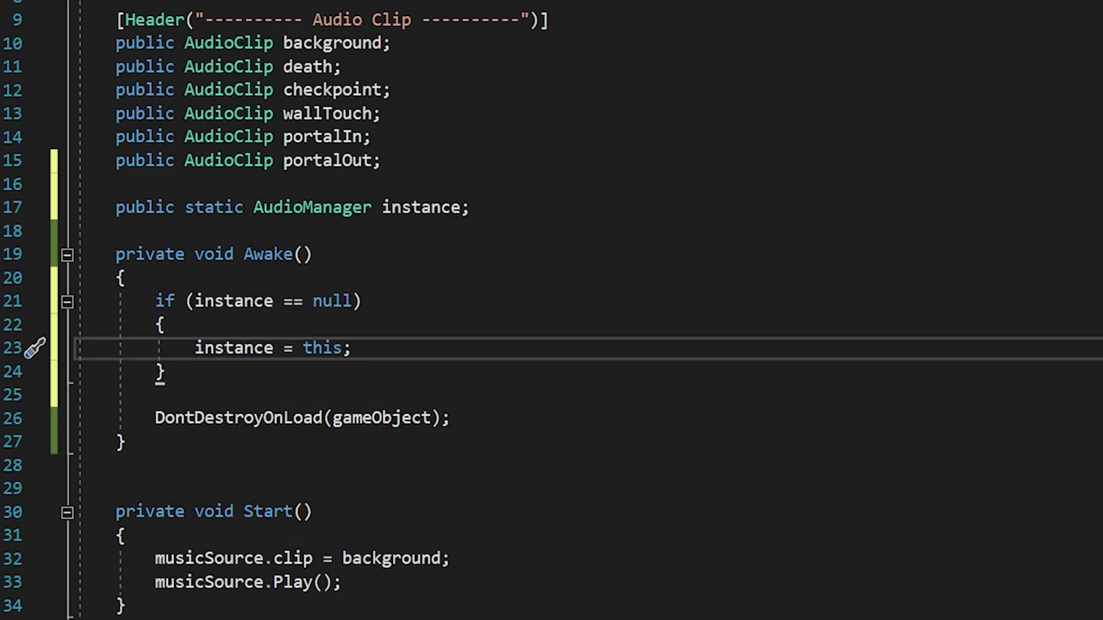
# Step: Move DontDestroyOnLoad into the if block, add else Destroy(gameObject), and remove extra blank lines
pyautogui.moveTo(156, 418); pyautogui.dragTo(465, 432)
pyautogui.hotkey('ctrl', 'x')
pyautogui.click(392, 352)
pyautogui.press('Return')
pyautogui.hotkey('ctrl', 'v')
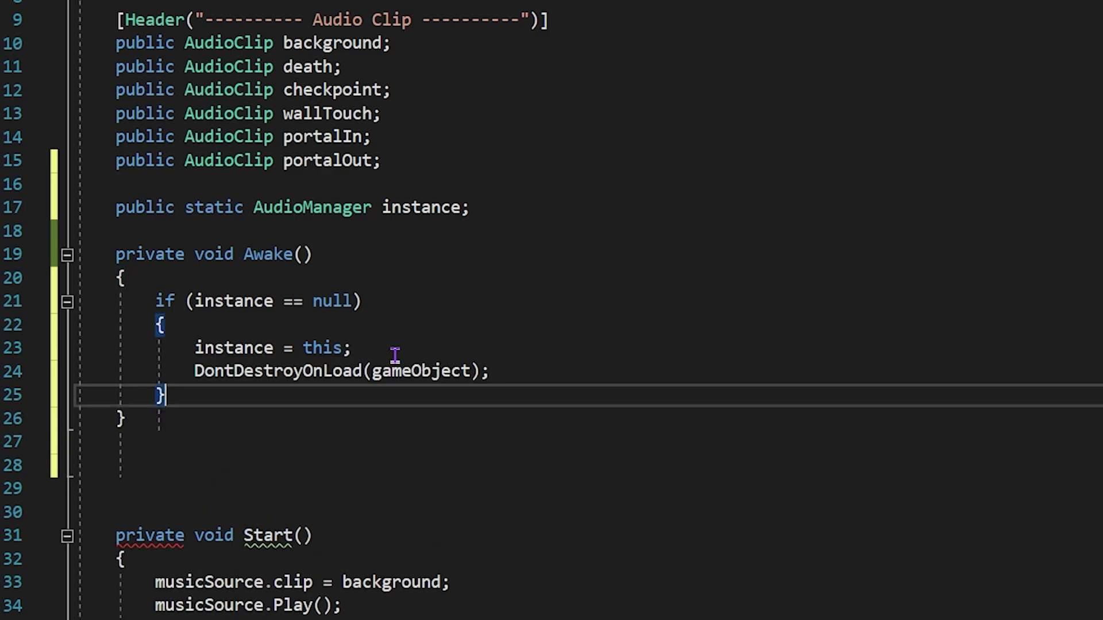
pyautogui.press('Return')
pyautogui.write('else')
pyautogui.press('Escape')
pyautogui.press('Return')
pyautogui.write('{')
pyautogui.press('Return')
pyautogui.write('Destroy(')
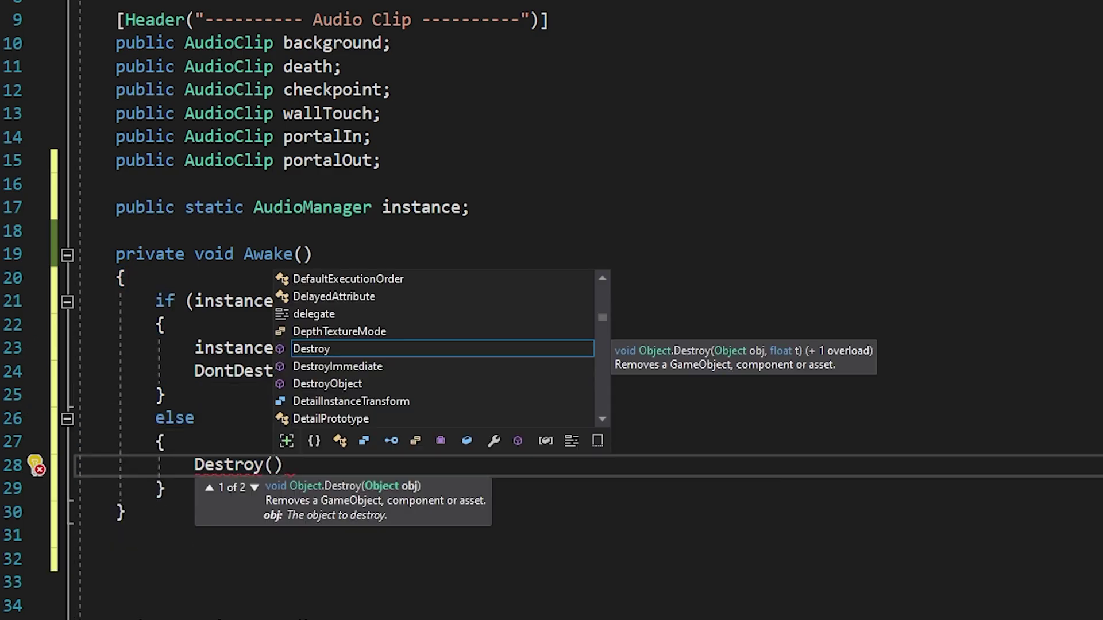
pyautogui.write('gameObject);')
pyautogui.moveTo(111, 583); pyautogui.dragTo(77, 535)
pyautogui.press('BackSpace')
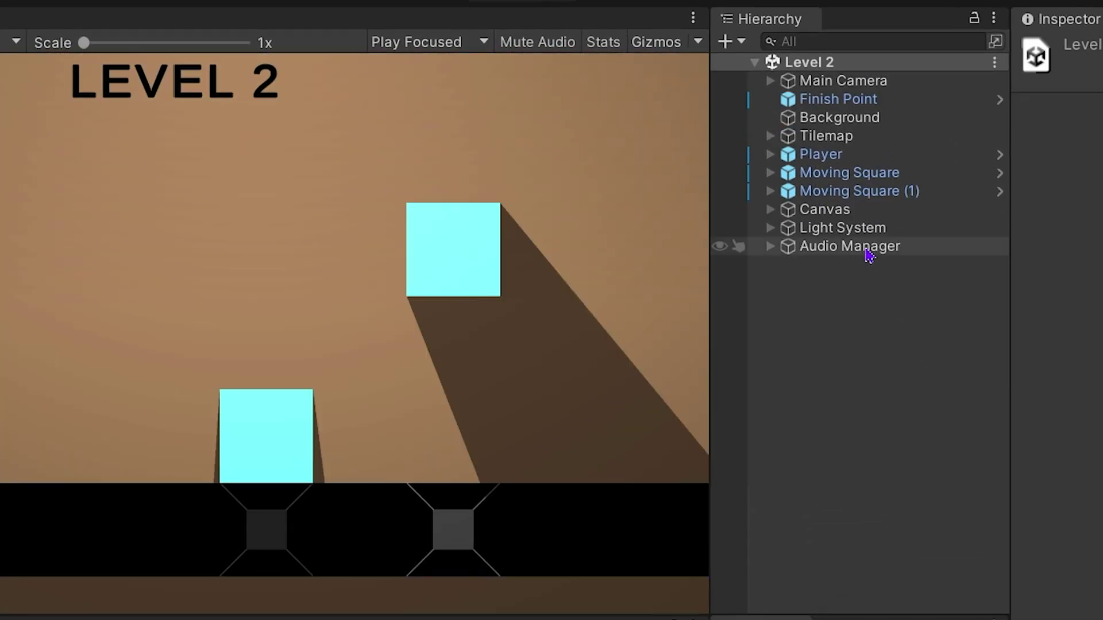
# Step: Inspect Level 2's Audio Manager, then play from Level 1 into Level 3 and stop
pyautogui.click(869, 255)
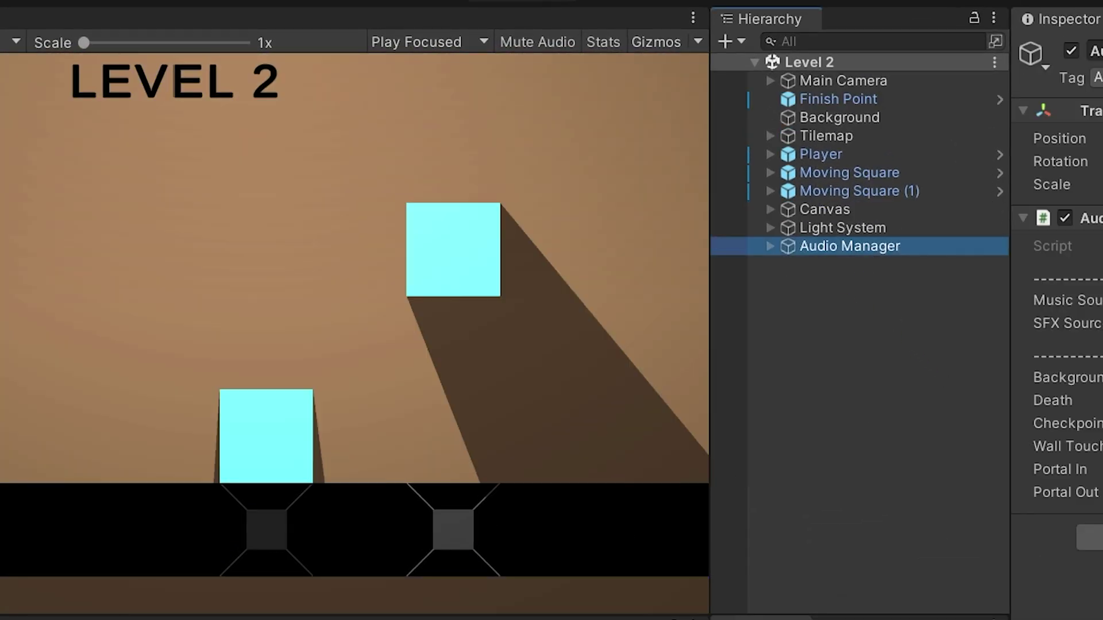
pyautogui.click(529, 35)
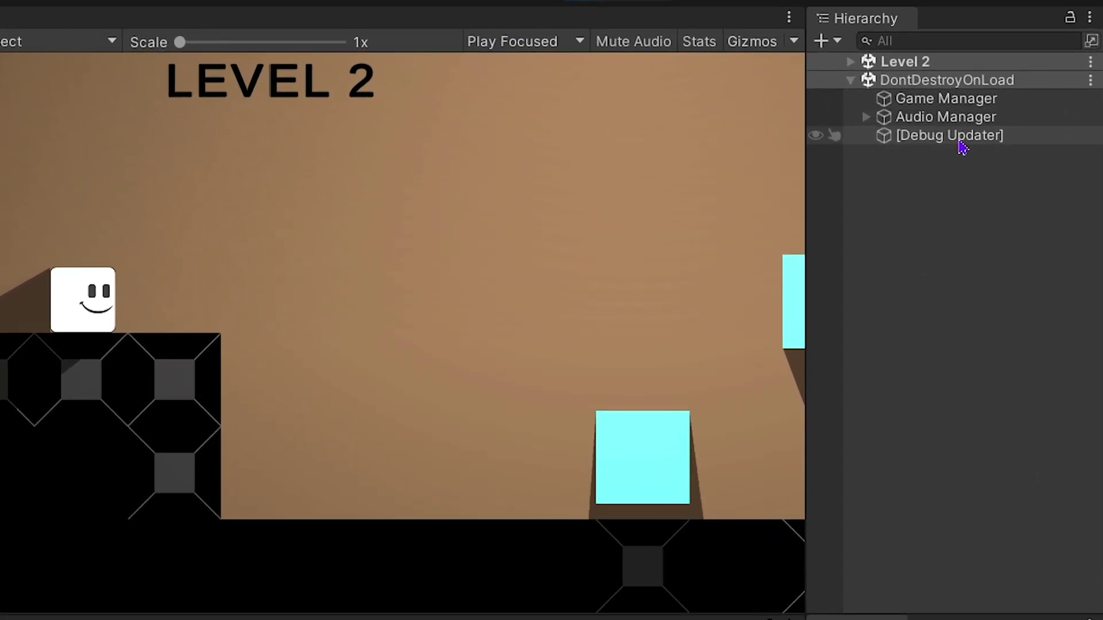
pyautogui.press('d')
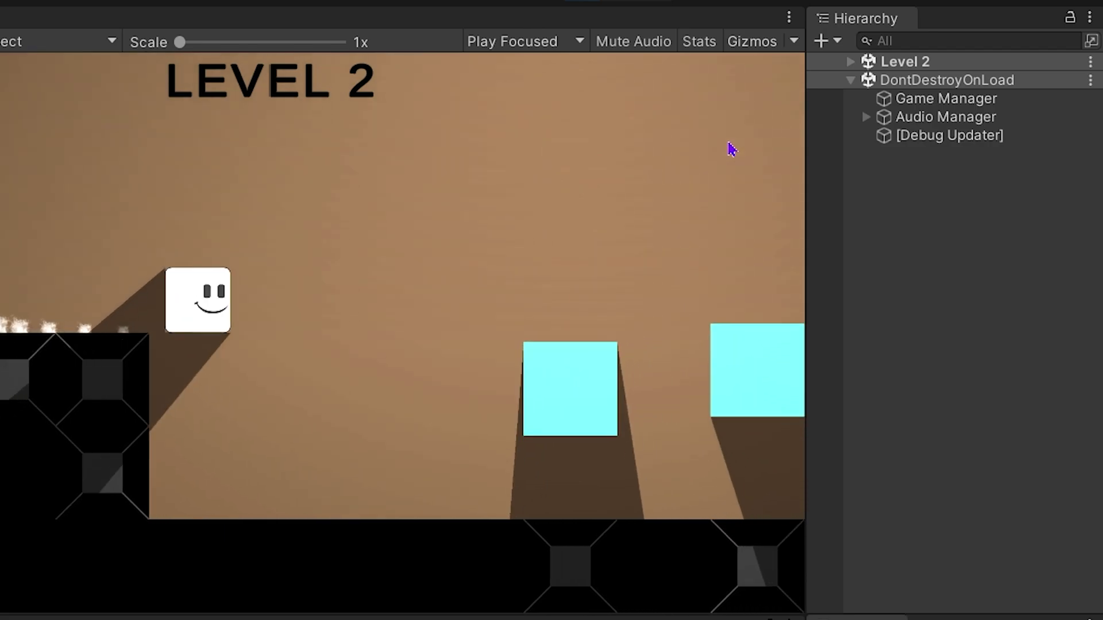
pyautogui.press('d')
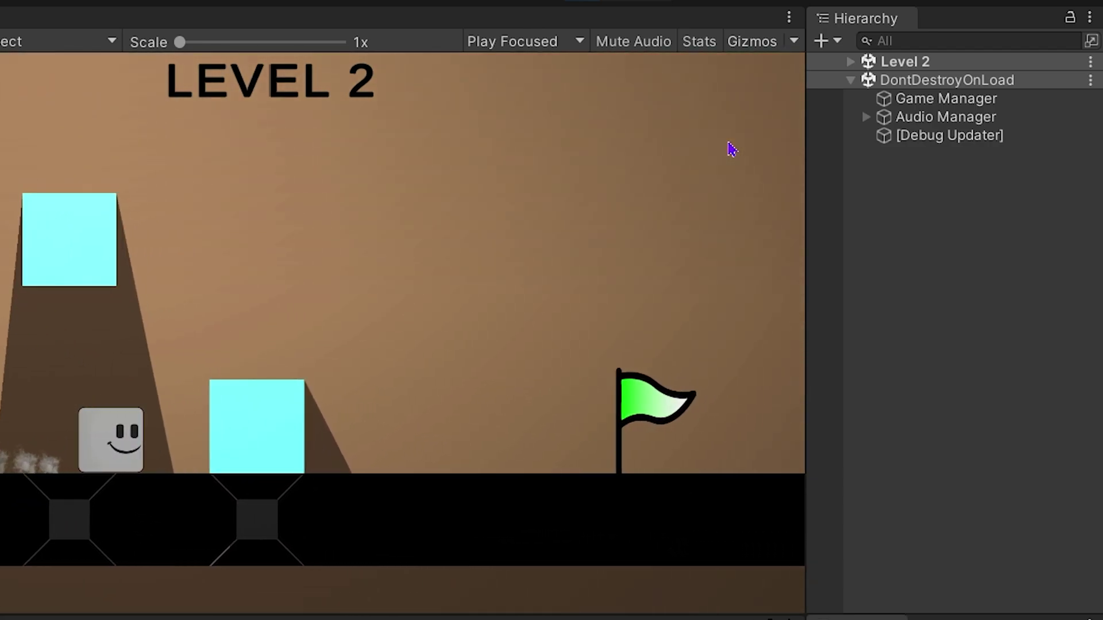
pyautogui.press('d')
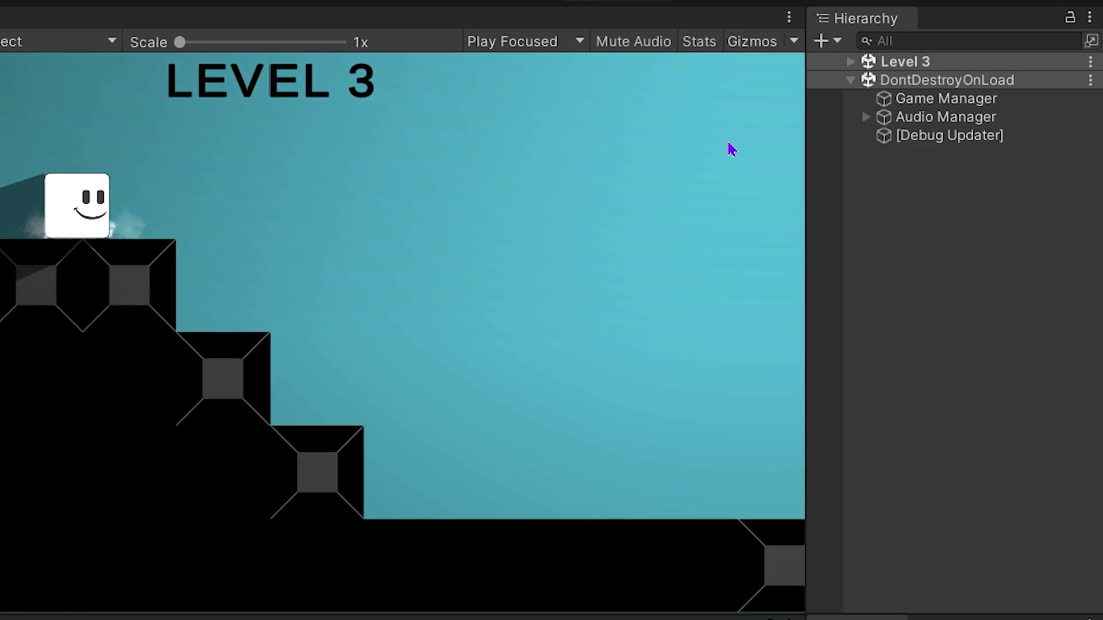
pyautogui.click(529, 35)
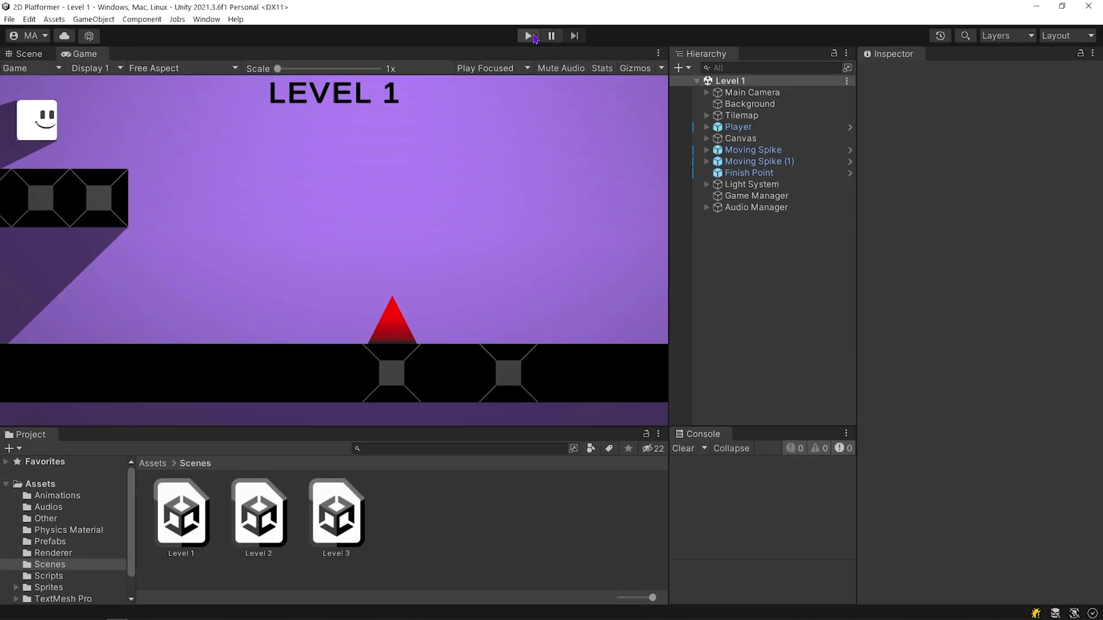
# Step: Select Game Manager and open its SceneController script from the Inspector
pyautogui.click(805, 198)
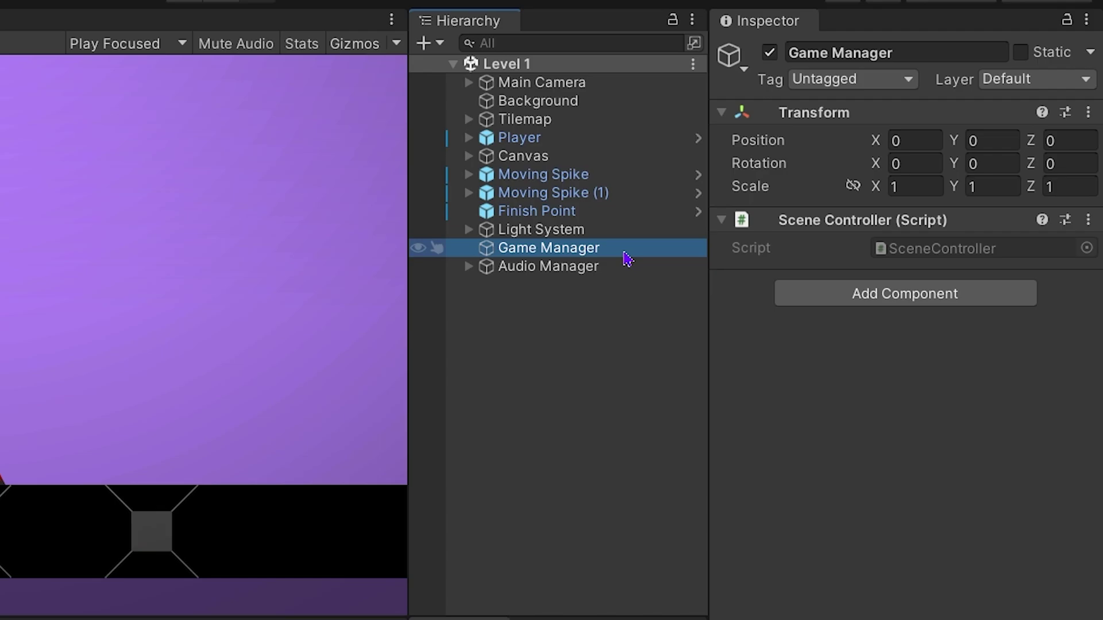
pyautogui.doubleClick(1011, 258)
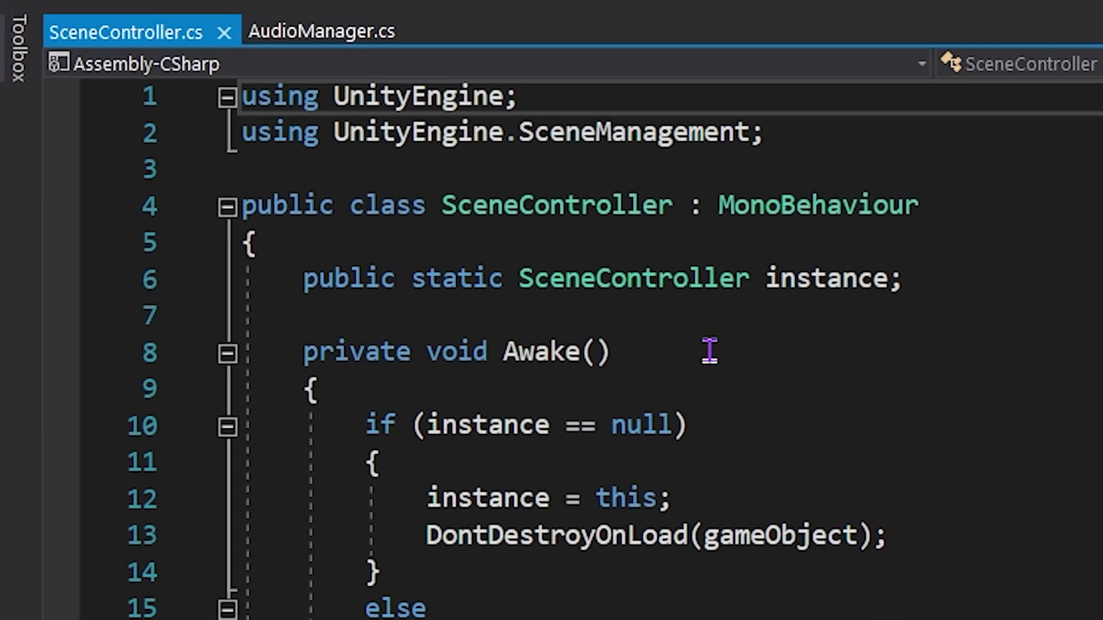
# Step: Delete the instance field and Awake method from AudioManager.cs, plus Level 2's Audio Manager object
pyautogui.click(340, 34)
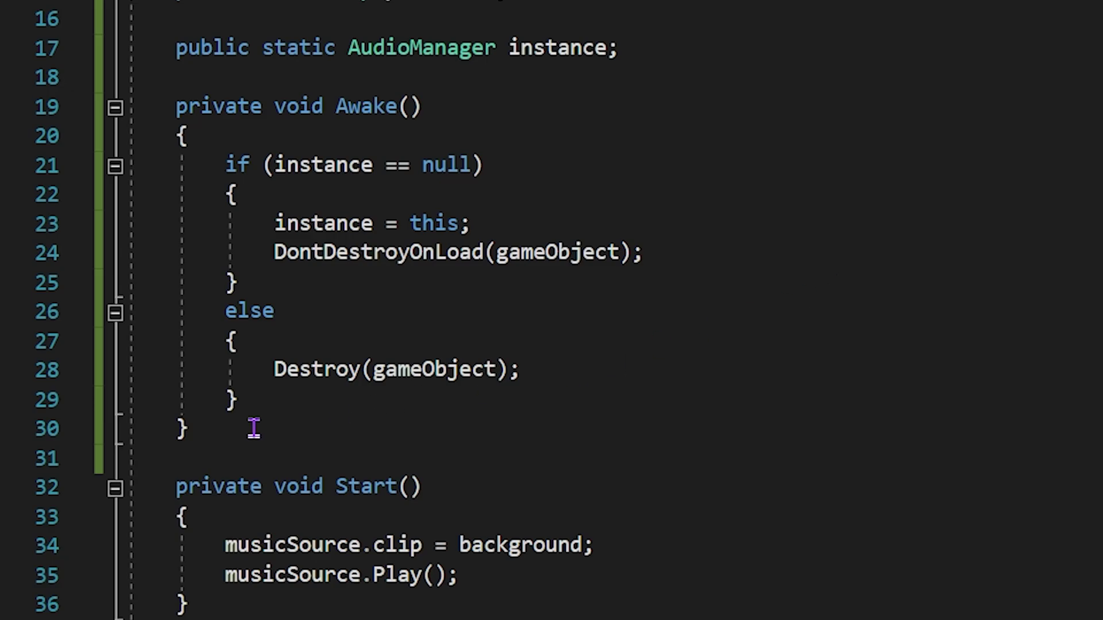
pyautogui.moveTo(222, 452)
pyautogui.mouseDown()
pyautogui.moveTo(42, 116)
pyautogui.moveTo(36, 41)
pyautogui.mouseUp()
pyautogui.press('BackSpace')
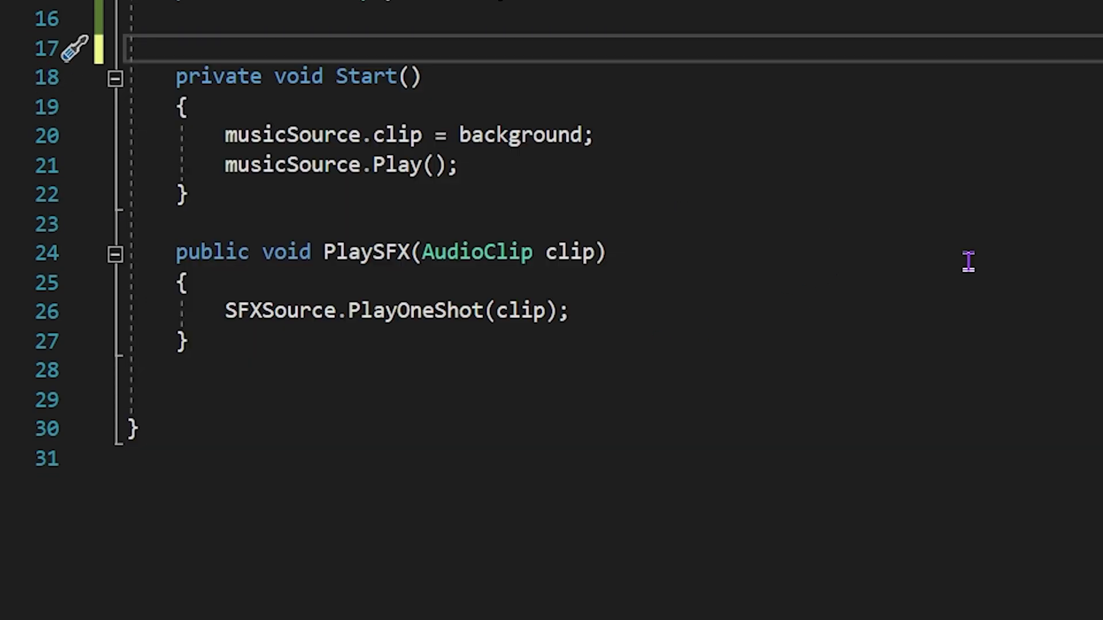
pyautogui.moveTo(755, 196)
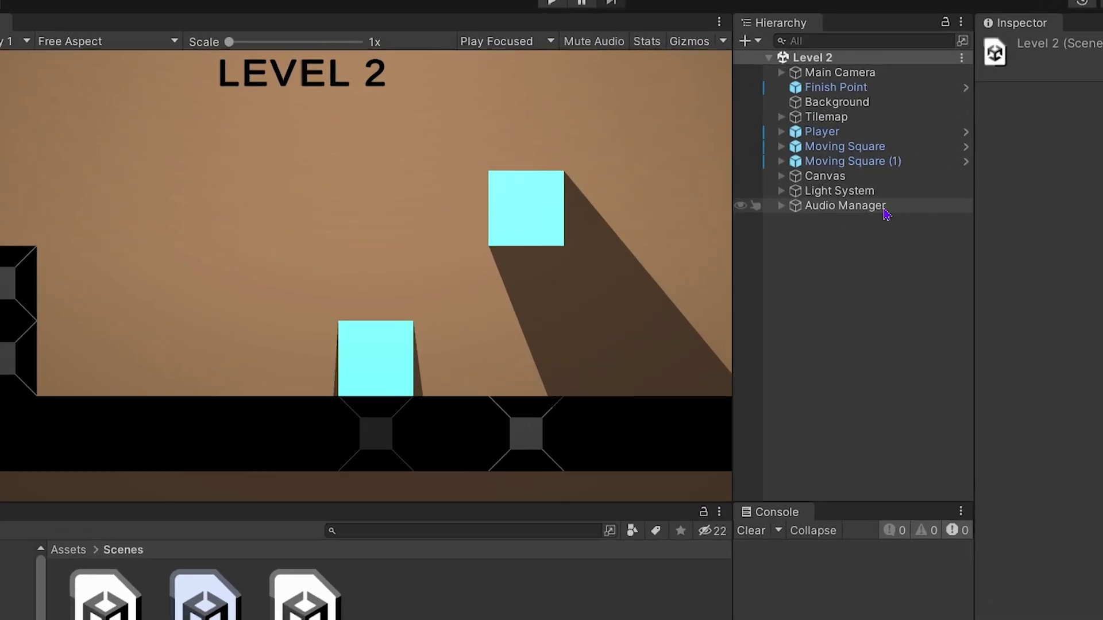
pyautogui.click(807, 203)
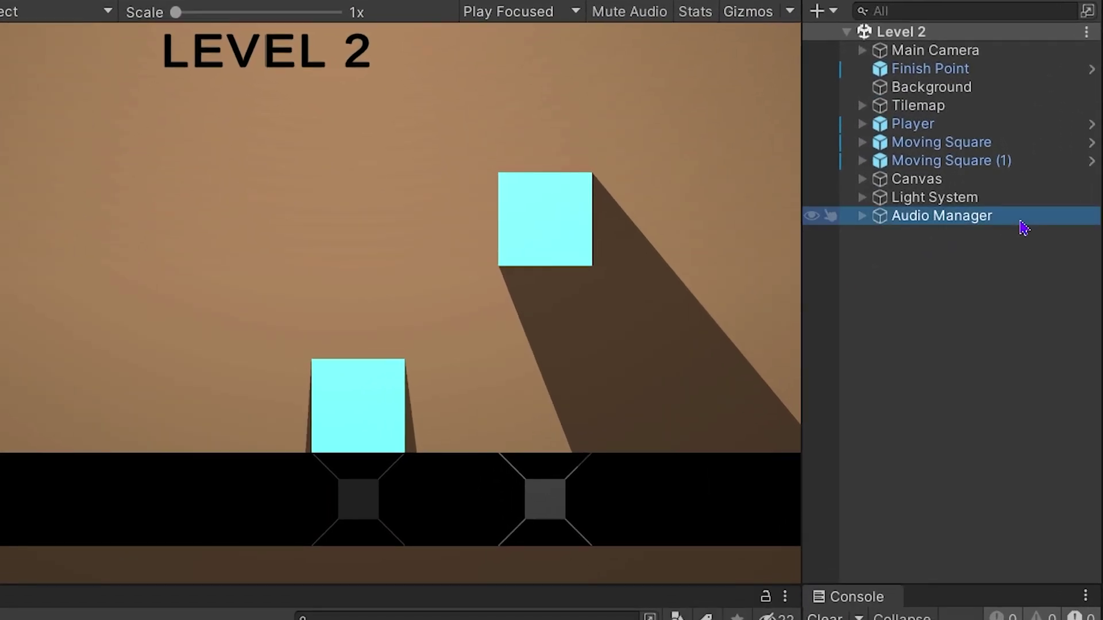
pyautogui.press('Delete')
# Step: Open Level 1, drag Audio Manager onto Game Manager, and toggle Game Manager to check it
pyautogui.doubleClick(181, 517)
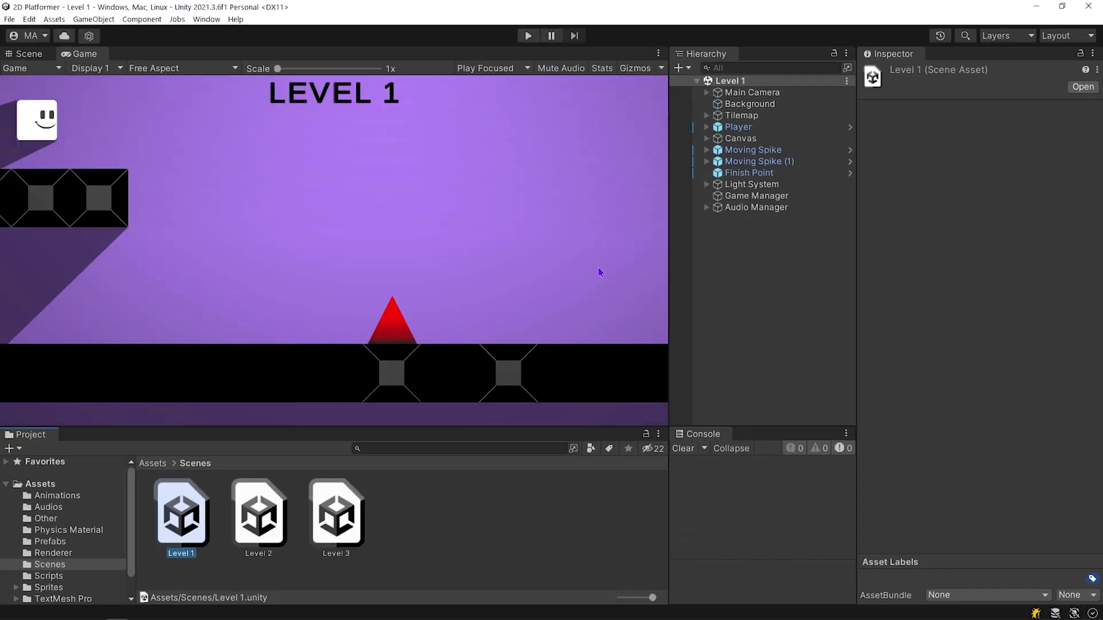
pyautogui.click(795, 209)
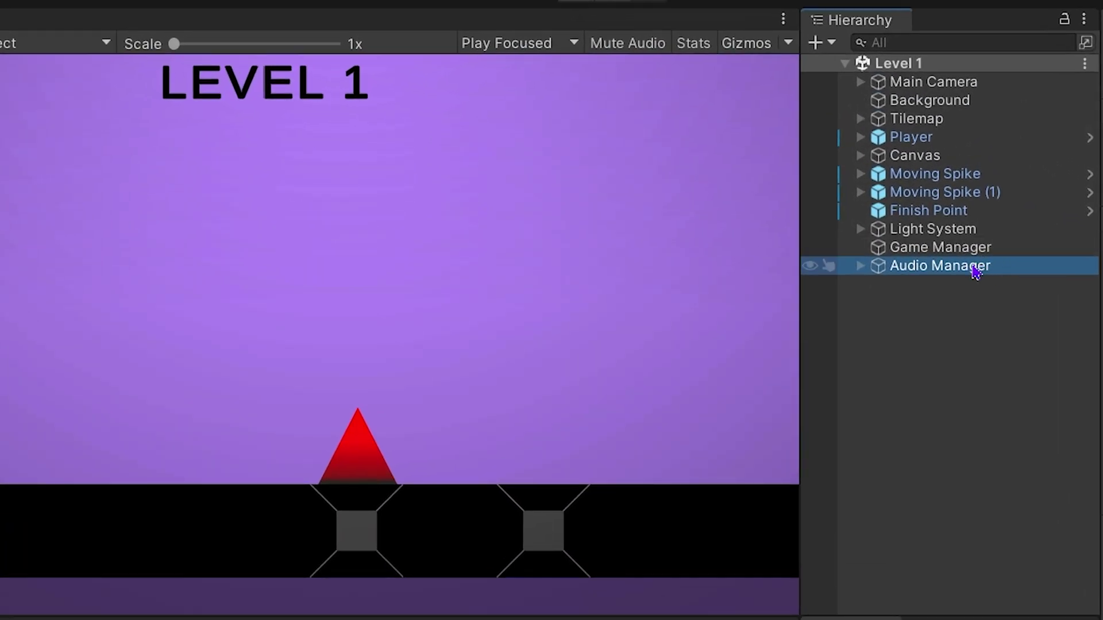
pyautogui.moveTo(975, 268); pyautogui.dragTo(975, 250)
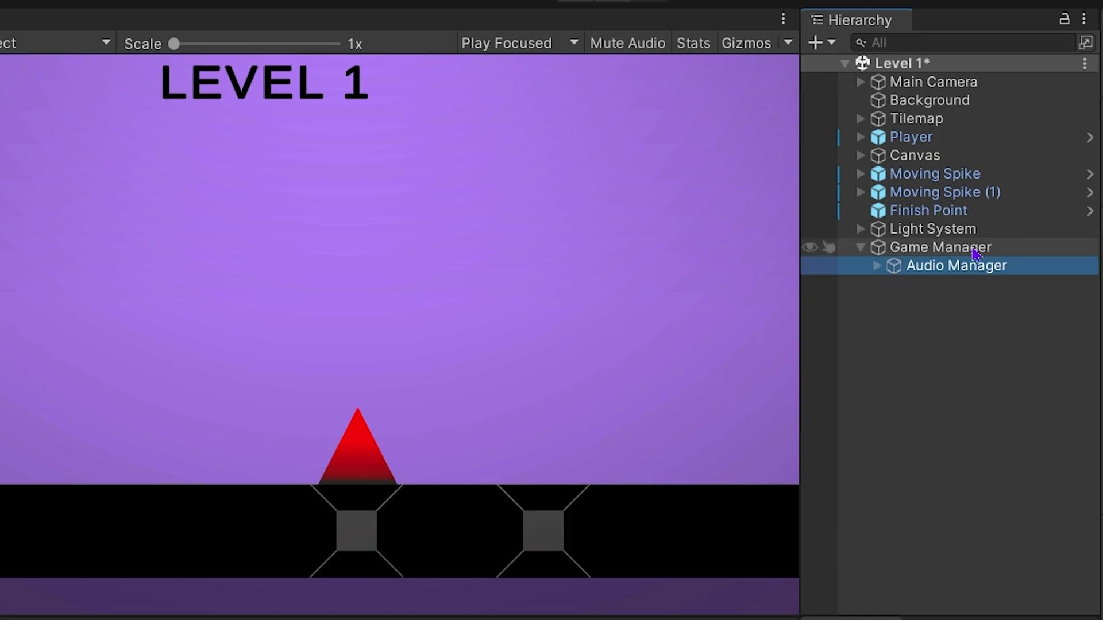
pyautogui.click(860, 250)
pyautogui.click(860, 249)
pyautogui.click(860, 249)
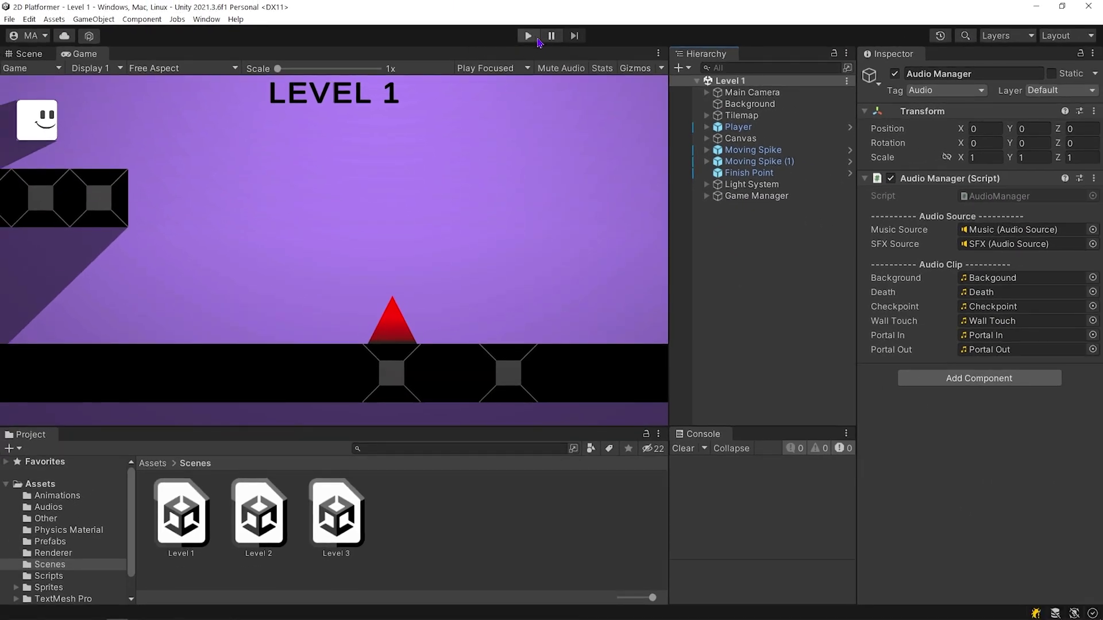
# Step: Play the game and expand the persistent Game Manager to reveal its Audio Manager child
pyautogui.click(529, 36)
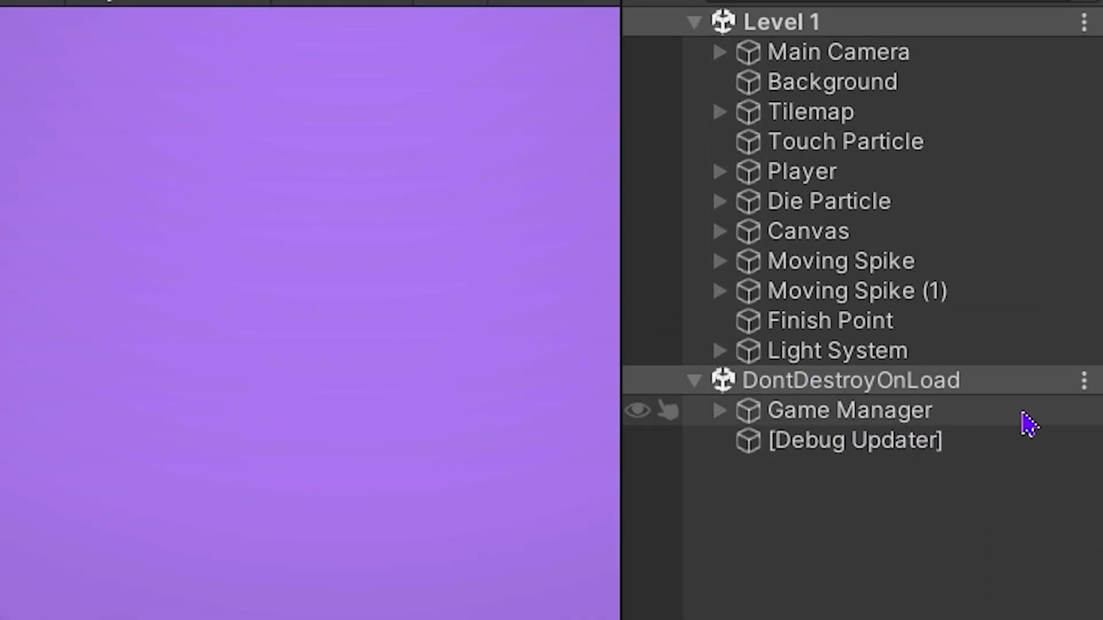
pyautogui.click(707, 230)
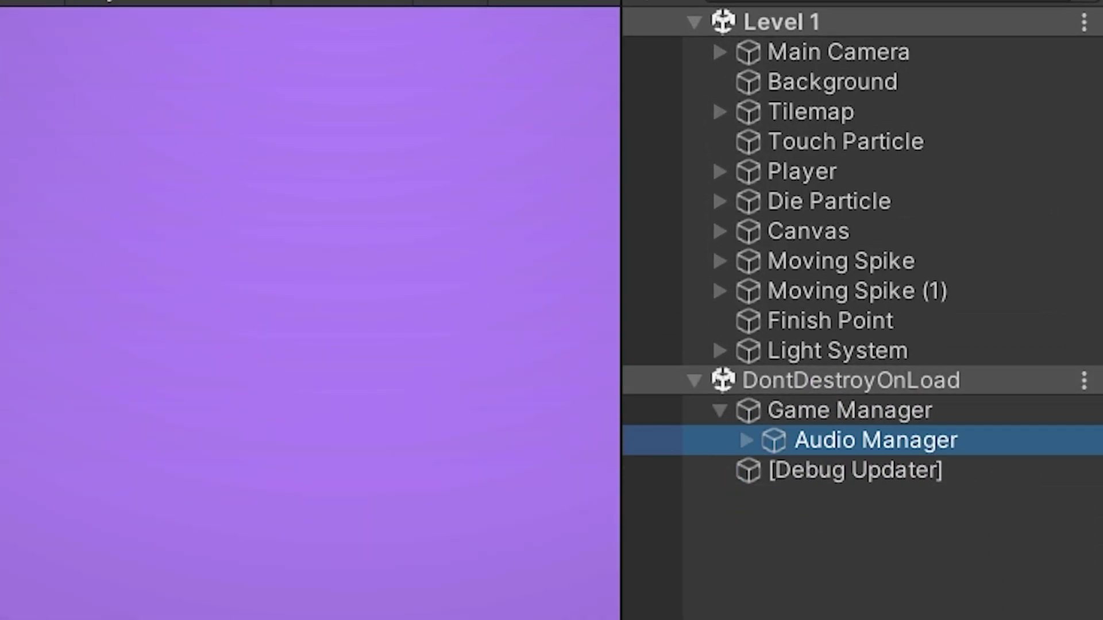